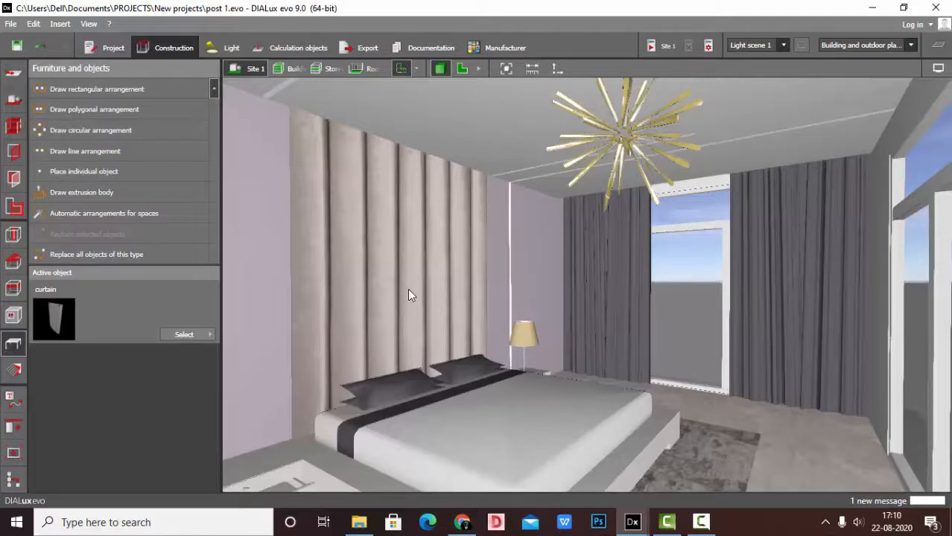
In plan view, set the coordinate system origin at an empty point away from the building and check its location in 3D
{"action": "left_click", "coordinate": [459, 73]}
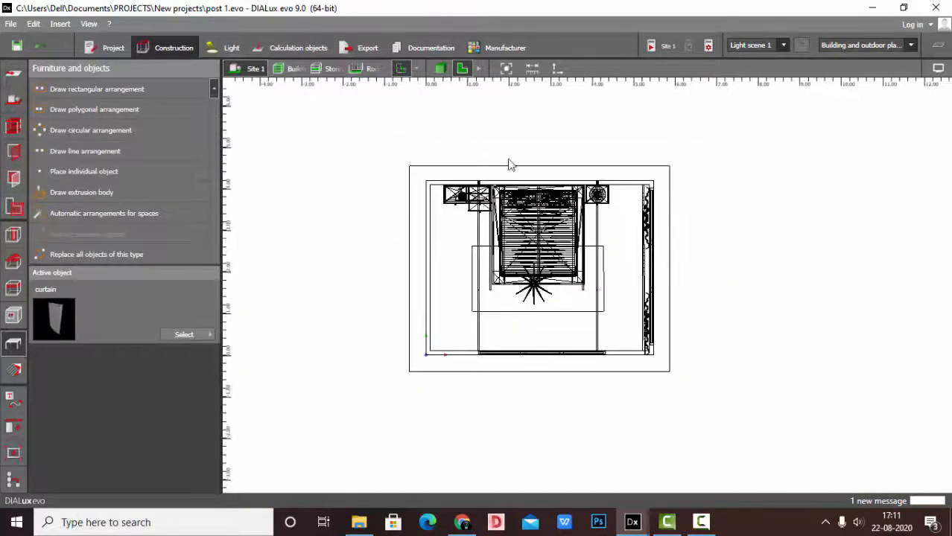
{"action": "left_click", "coordinate": [557, 70]}
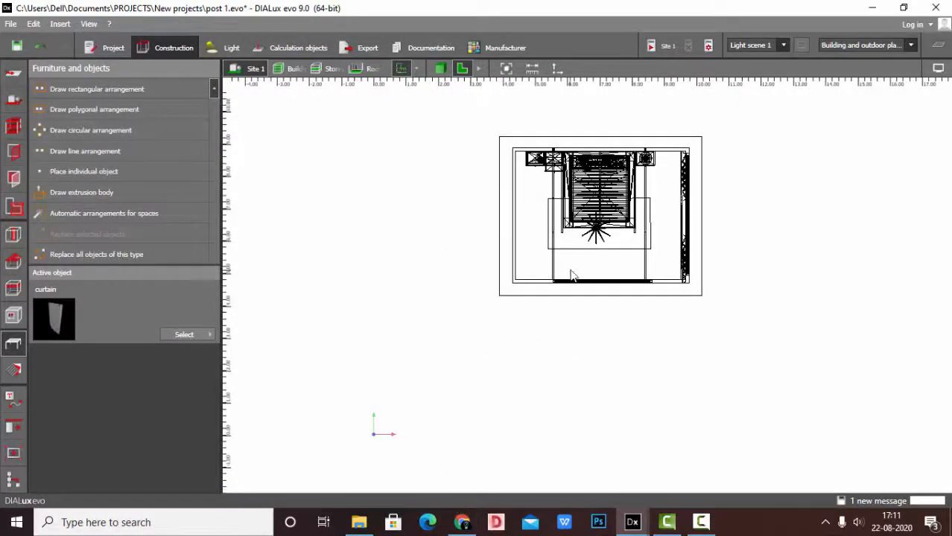
{"action": "left_click", "coordinate": [506, 69]}
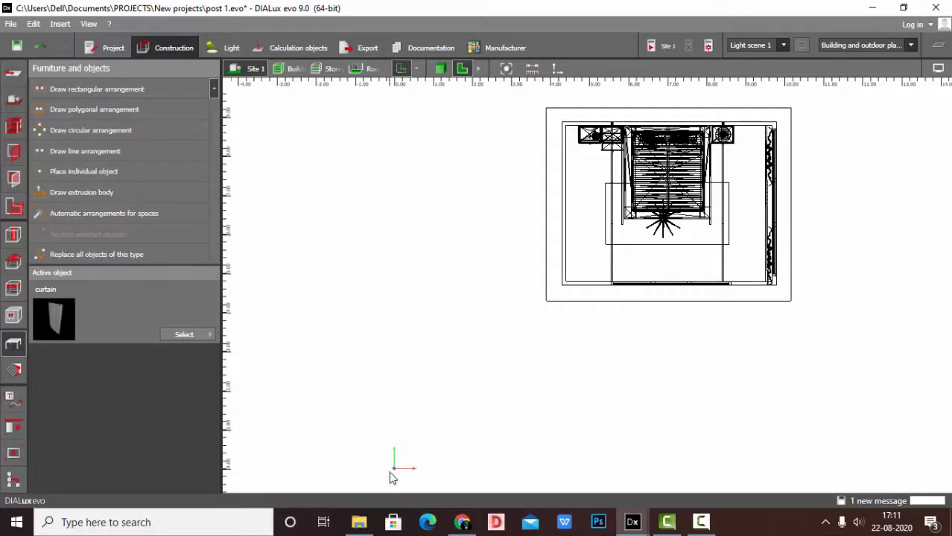
{"action": "left_click", "coordinate": [440, 69]}
{"action": "left_click", "coordinate": [507, 69]}
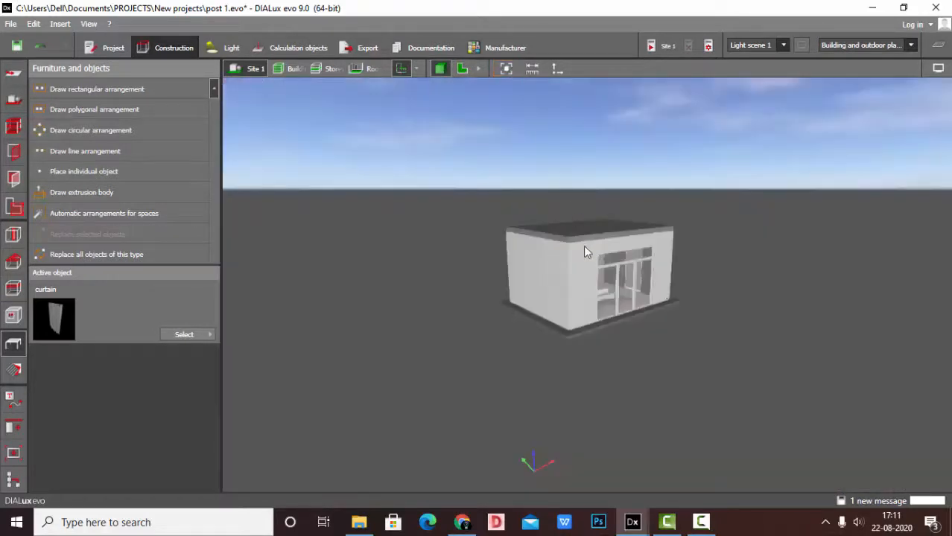
{"action": "left_click_drag", "start_coordinate": [585, 252], "coordinate": [411, 365]}
{"action": "left_click_drag", "start_coordinate": [657, 317], "coordinate": [611, 317]}
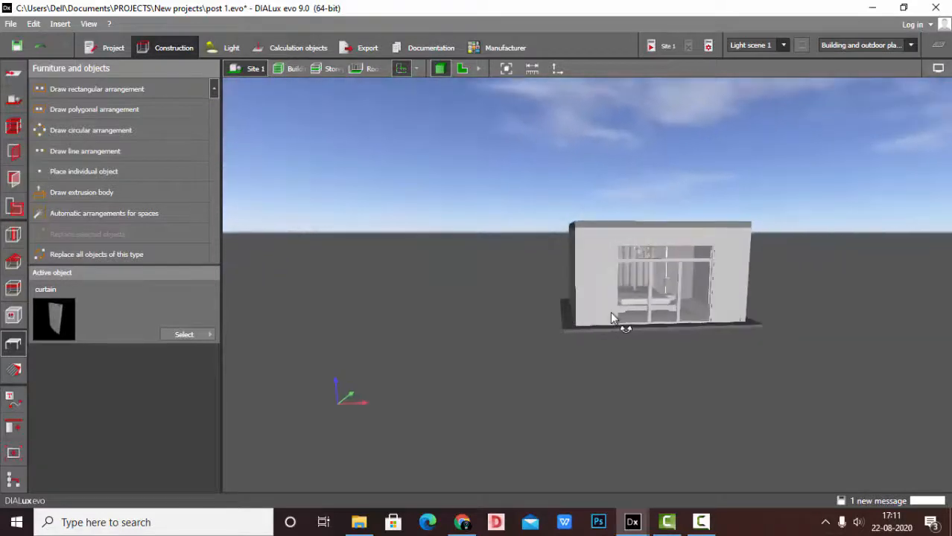
Set the coordinate origin on the building's lower-left outer corner with the X axis along the lower wall, and check it in 3D
{"action": "left_click", "coordinate": [462, 68]}
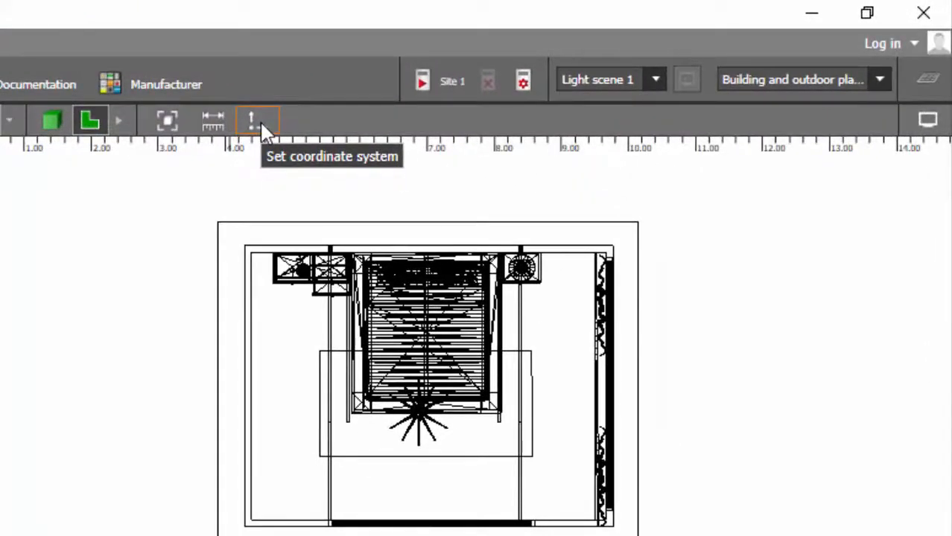
{"action": "left_click", "coordinate": [259, 120]}
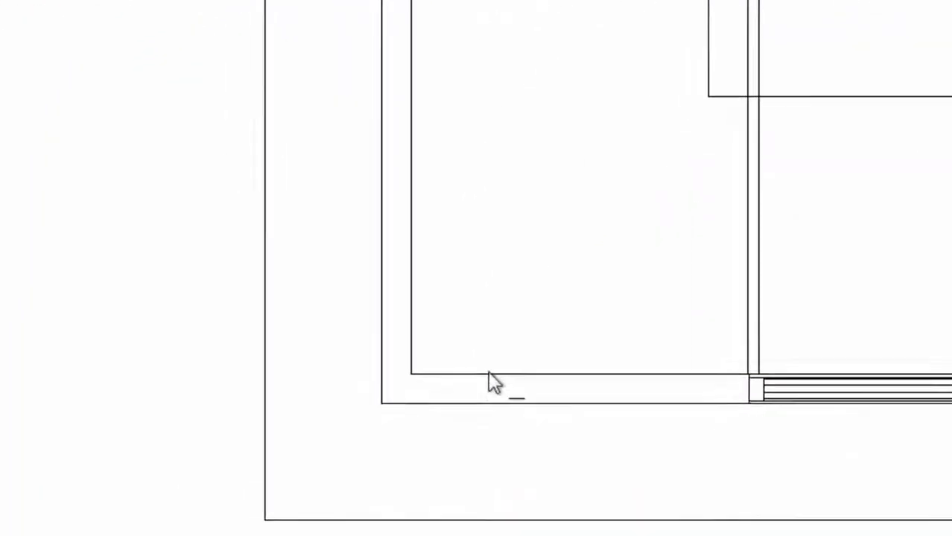
{"action": "scroll", "coordinate": [488, 371], "scroll_direction": "up", "scroll_amount": 5}
{"action": "scroll", "coordinate": [344, 369], "scroll_direction": "up", "scroll_amount": 2}
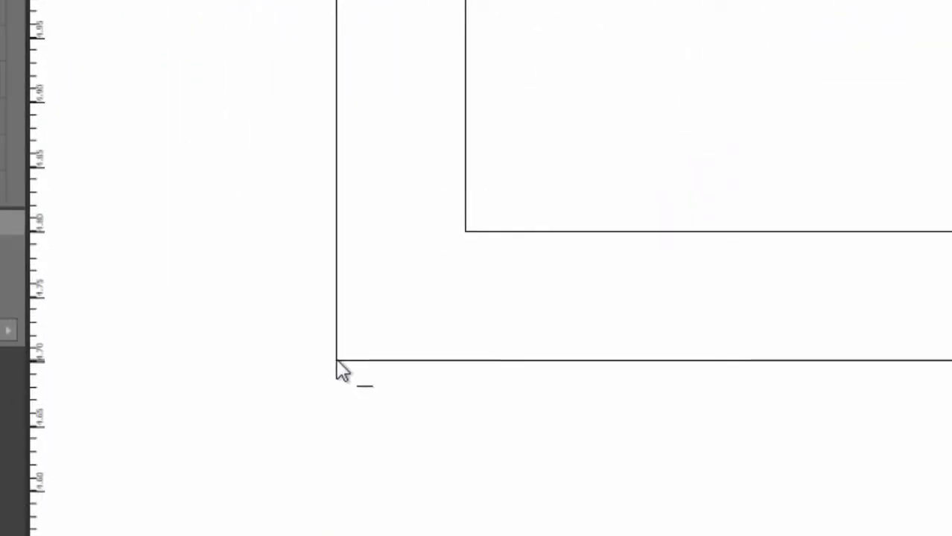
{"action": "left_click", "coordinate": [336, 360]}
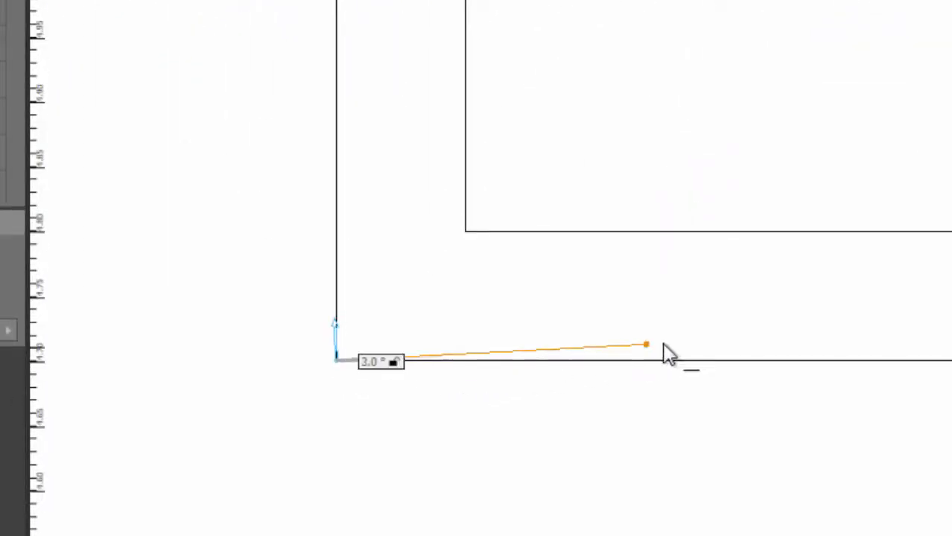
{"action": "left_click", "coordinate": [699, 366]}
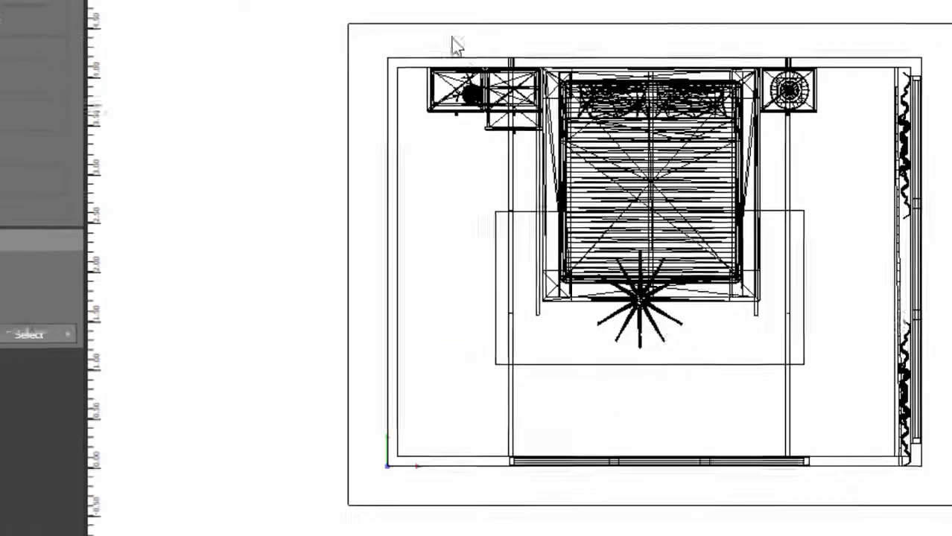
{"action": "scroll", "coordinate": [388, 470], "scroll_direction": "up", "scroll_amount": 5}
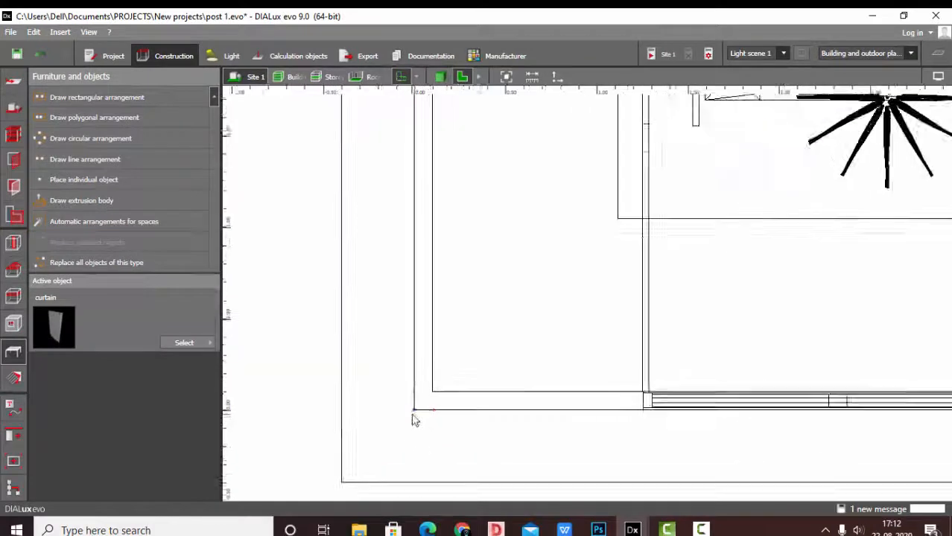
{"action": "scroll", "coordinate": [415, 417], "scroll_direction": "up", "scroll_amount": 2}
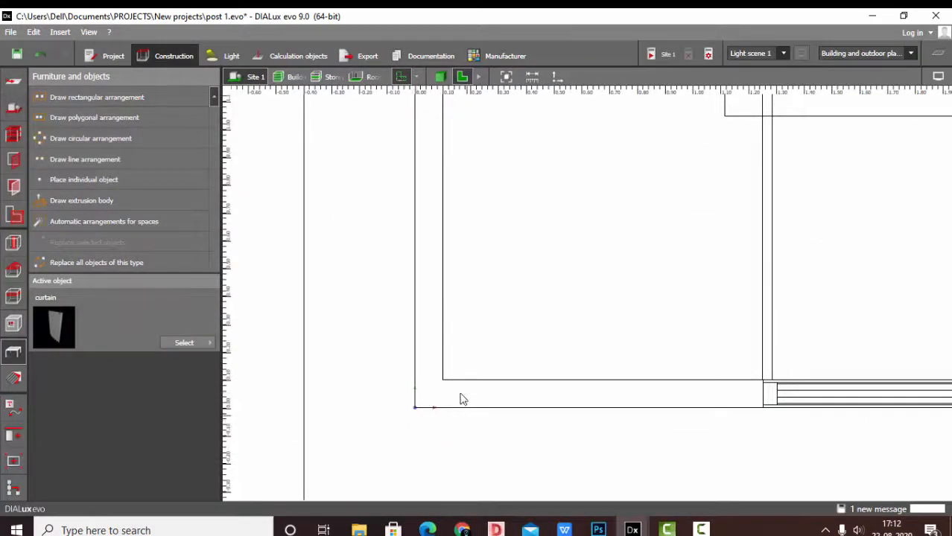
{"action": "left_click", "coordinate": [440, 78]}
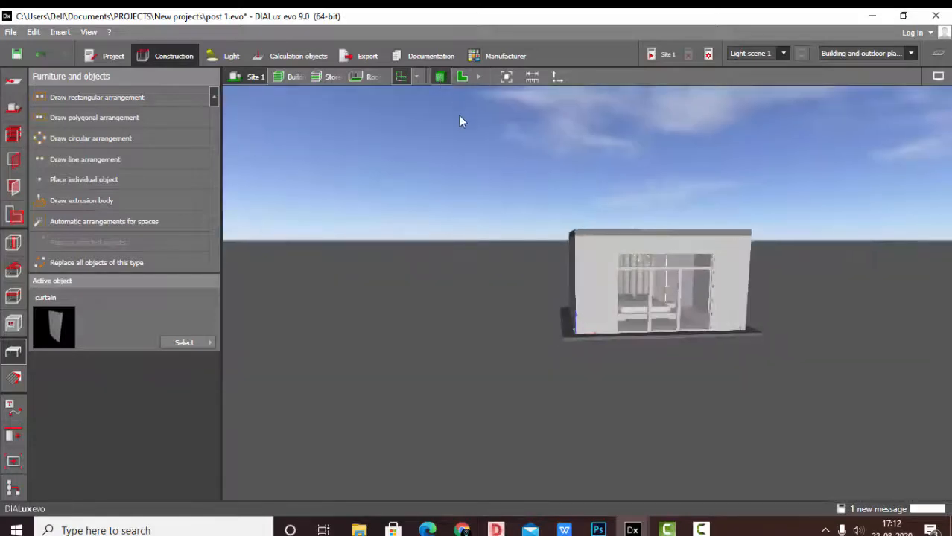
{"action": "left_click", "coordinate": [507, 77]}
{"action": "left_click_drag", "start_coordinate": [506, 158], "coordinate": [523, 348]}
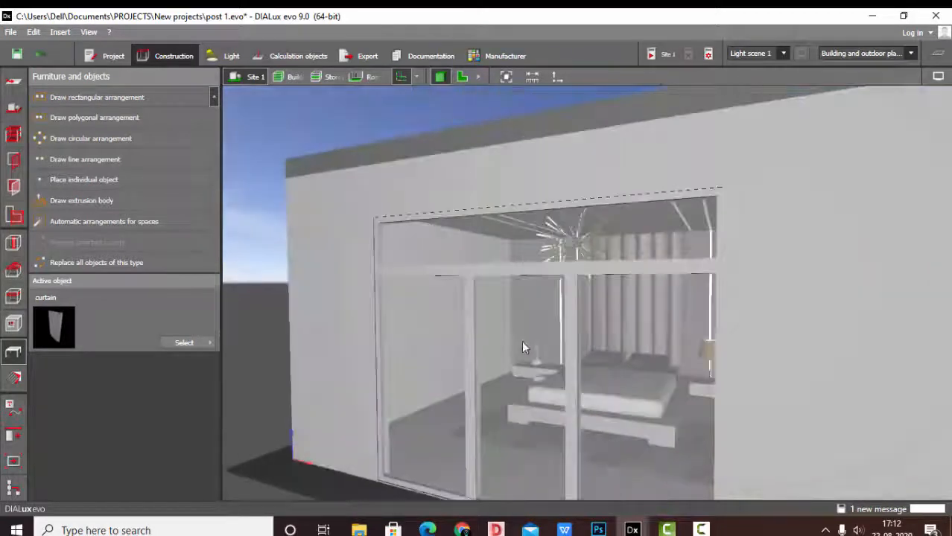
{"action": "left_click_drag", "start_coordinate": [439, 422], "coordinate": [463, 374]}
Delete the existing rectangular site floor element that surrounds the building
{"action": "left_click", "coordinate": [462, 77]}
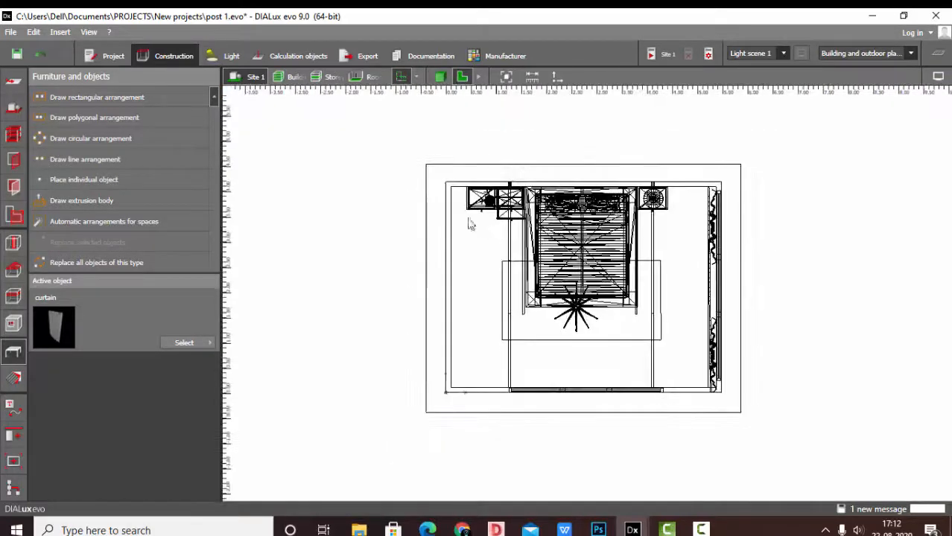
{"action": "left_click", "coordinate": [11, 112]}
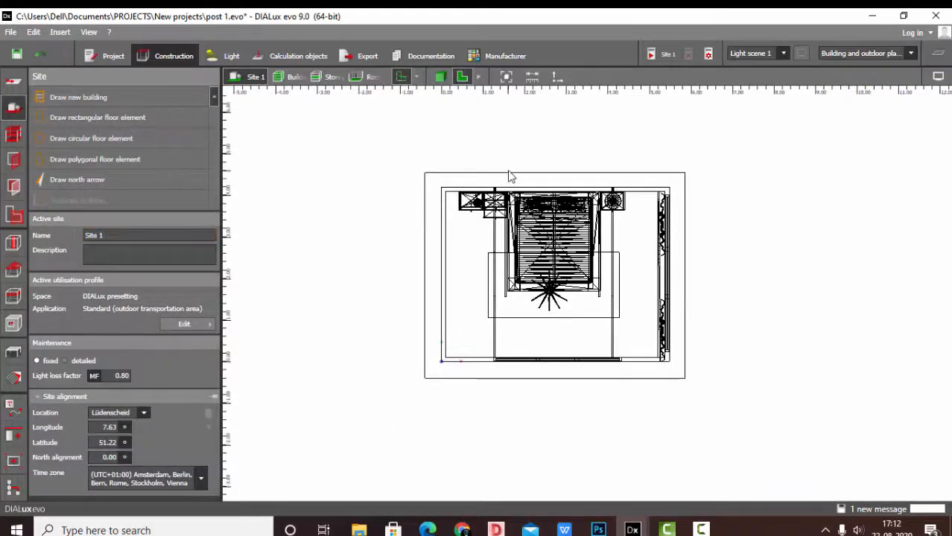
{"action": "left_click", "coordinate": [508, 175]}
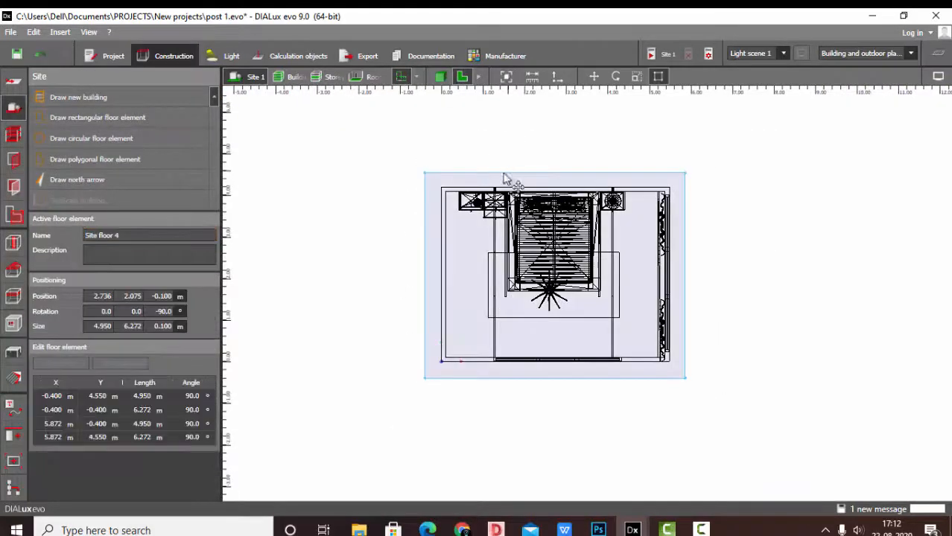
{"action": "left_click", "coordinate": [380, 185]}
Draw a rectangular site floor element about 25.3 m by 16.4 m around the building and show it in 3D
{"action": "scroll", "coordinate": [499, 391], "scroll_direction": "down", "scroll_amount": 4}
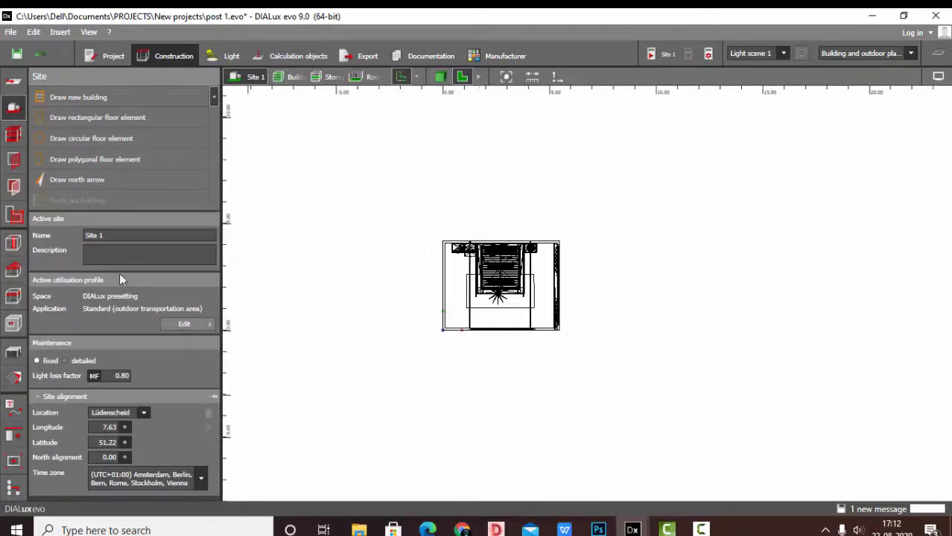
{"action": "left_click", "coordinate": [112, 117]}
{"action": "scroll", "coordinate": [416, 221], "scroll_direction": "down", "scroll_amount": 2}
{"action": "left_click", "coordinate": [278, 136]}
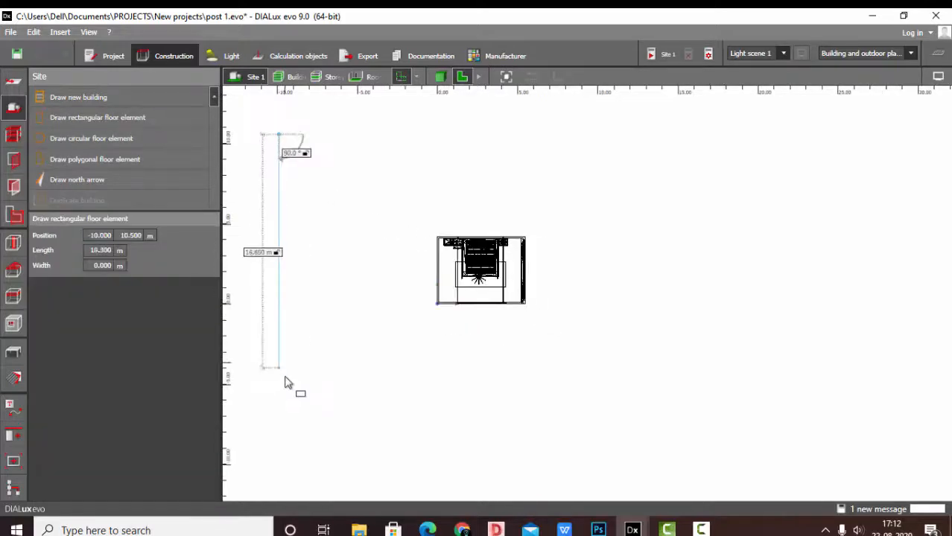
{"action": "left_click", "coordinate": [289, 399]}
{"action": "left_click", "coordinate": [694, 397]}
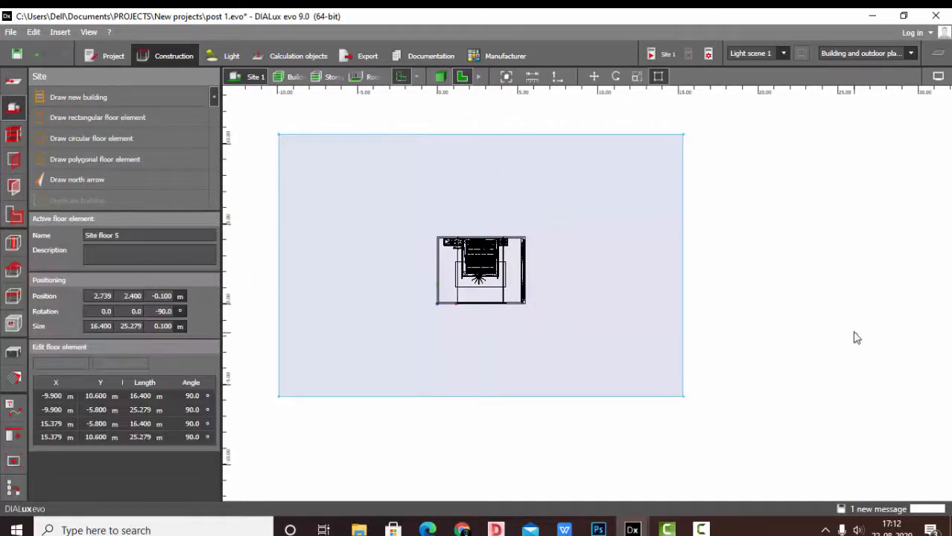
{"action": "left_click", "coordinate": [820, 355]}
{"action": "left_click", "coordinate": [441, 77]}
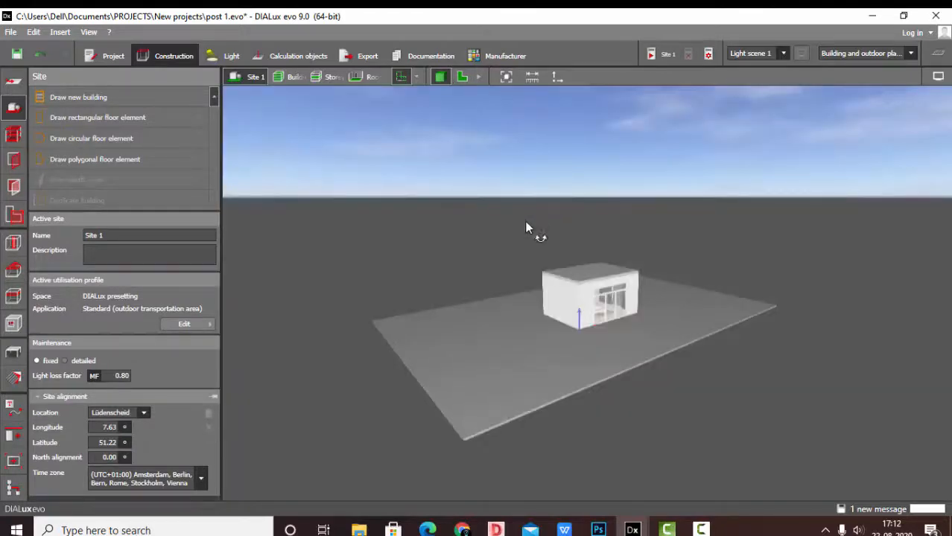
Delete the oversized site floor element around the building
{"action": "left_click_drag", "start_coordinate": [527, 227], "coordinate": [586, 415]}
{"action": "left_click", "coordinate": [585, 416]}
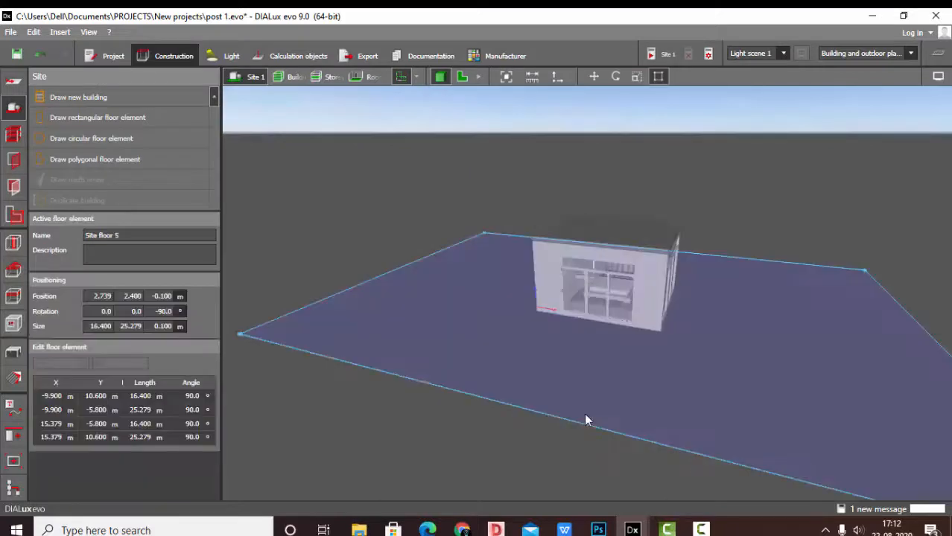
{"action": "key", "text": "Escape"}
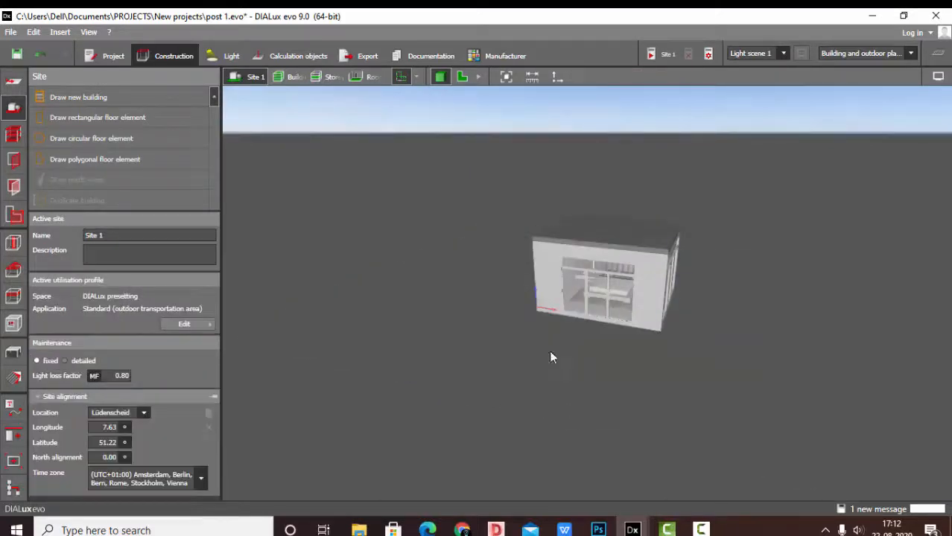
Draw a smaller rectangular site floor element about 6.1 m by 5.1 m closely around the building in plan view
{"action": "left_click", "coordinate": [456, 77]}
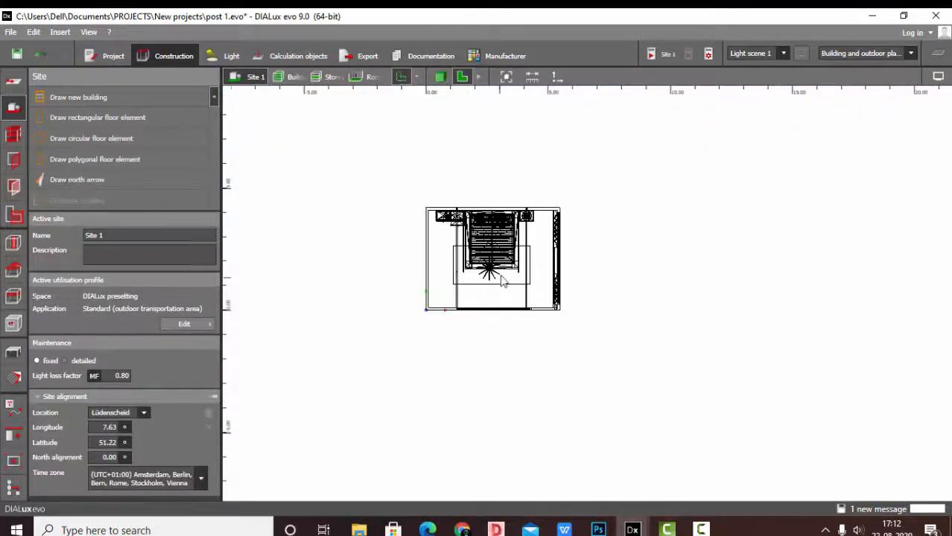
{"action": "left_click", "coordinate": [140, 122]}
{"action": "left_click", "coordinate": [355, 141]}
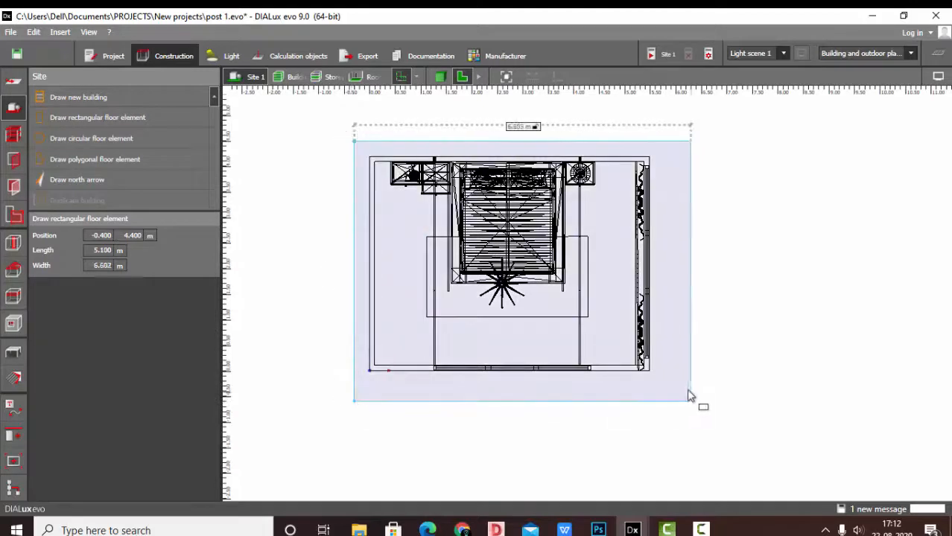
{"action": "left_click", "coordinate": [664, 399]}
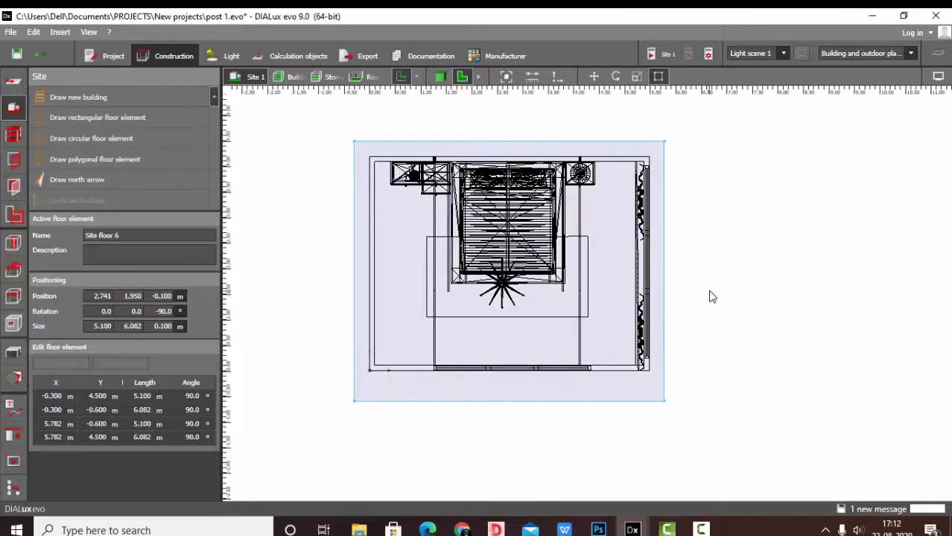
{"action": "left_click", "coordinate": [711, 292]}
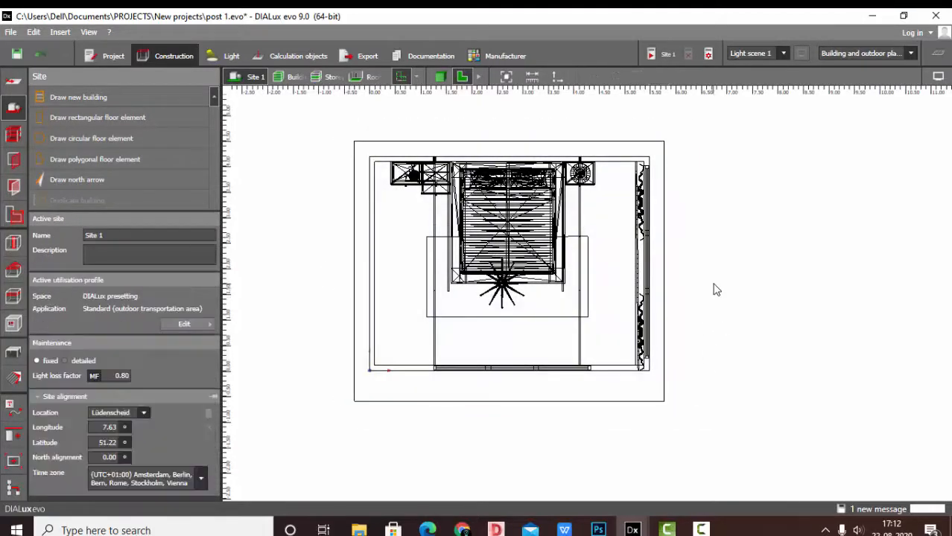
Examine the building on its site floor in 3D and the bedroom interior behind the glazed front
{"action": "left_click", "coordinate": [441, 76]}
{"action": "left_click", "coordinate": [508, 79]}
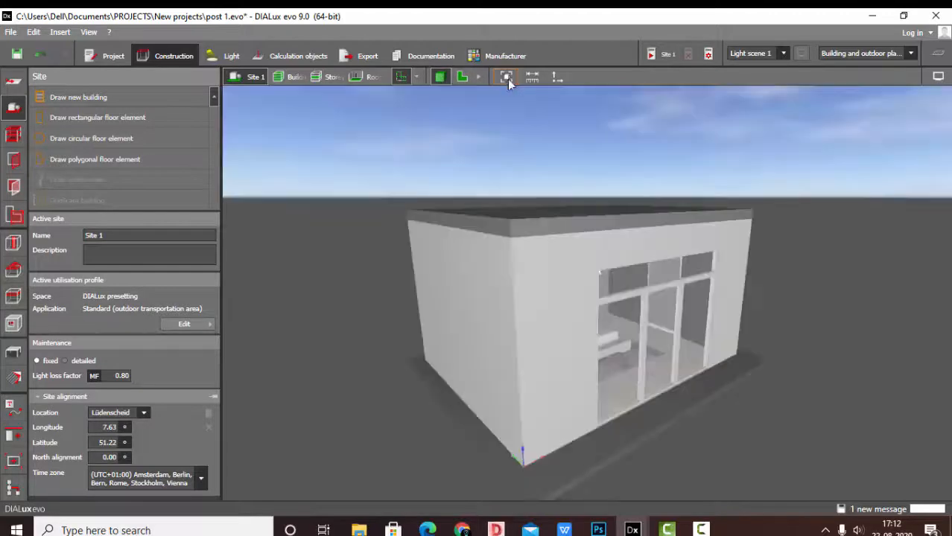
{"action": "left_click_drag", "start_coordinate": [653, 404], "coordinate": [604, 331]}
{"action": "scroll", "coordinate": [604, 328], "scroll_direction": "up", "scroll_amount": 4}
{"action": "left_click_drag", "start_coordinate": [463, 401], "coordinate": [536, 393]}
{"action": "scroll", "coordinate": [543, 260], "scroll_direction": "up", "scroll_amount": 4}
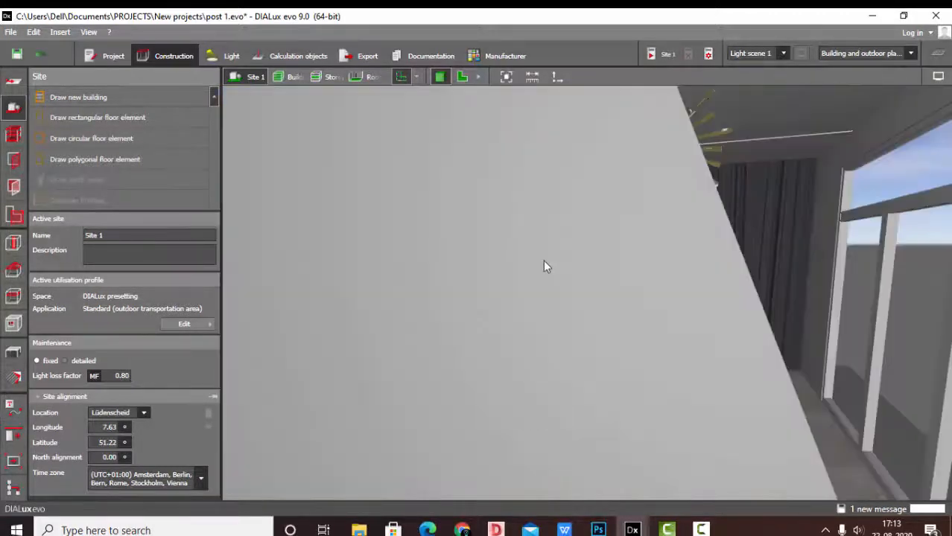
{"action": "left_click_drag", "start_coordinate": [543, 260], "coordinate": [546, 327]}
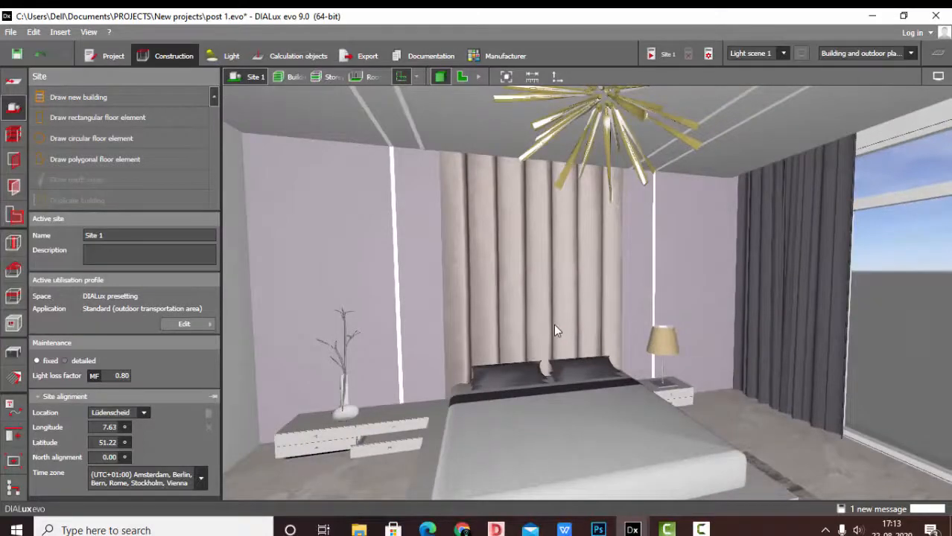
With the furniture and objects tool, select the dark curtains beside the window and examine them within the bedroom
{"action": "left_click", "coordinate": [810, 314]}
{"action": "left_click", "coordinate": [14, 350]}
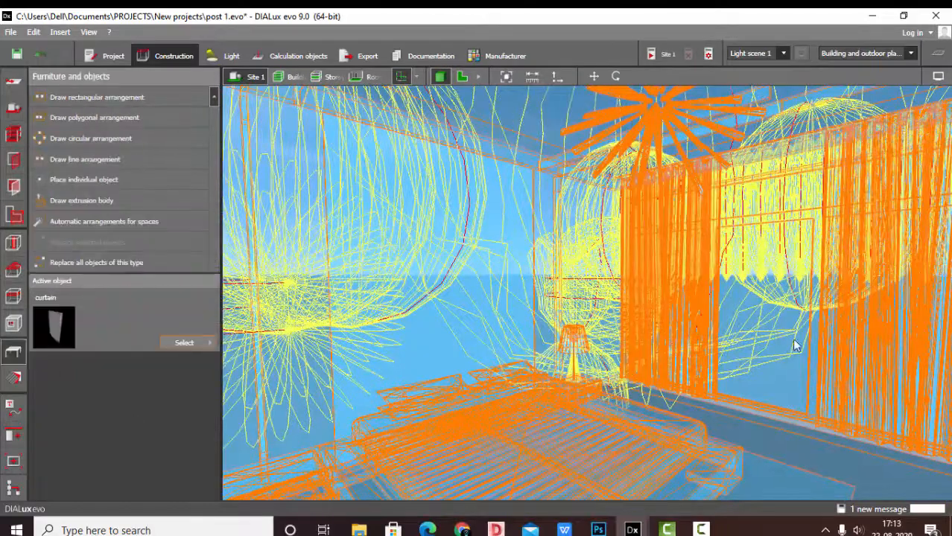
{"action": "left_click", "coordinate": [683, 314]}
{"action": "right_click_drag", "start_coordinate": [715, 349], "coordinate": [685, 340]}
{"action": "left_click", "coordinate": [759, 326]}
{"action": "right_click_drag", "start_coordinate": [652, 278], "coordinate": [692, 287]}
{"action": "scroll", "coordinate": [640, 278], "scroll_direction": "down", "scroll_amount": 2}
{"action": "scroll", "coordinate": [640, 283], "scroll_direction": "up", "scroll_amount": 2}
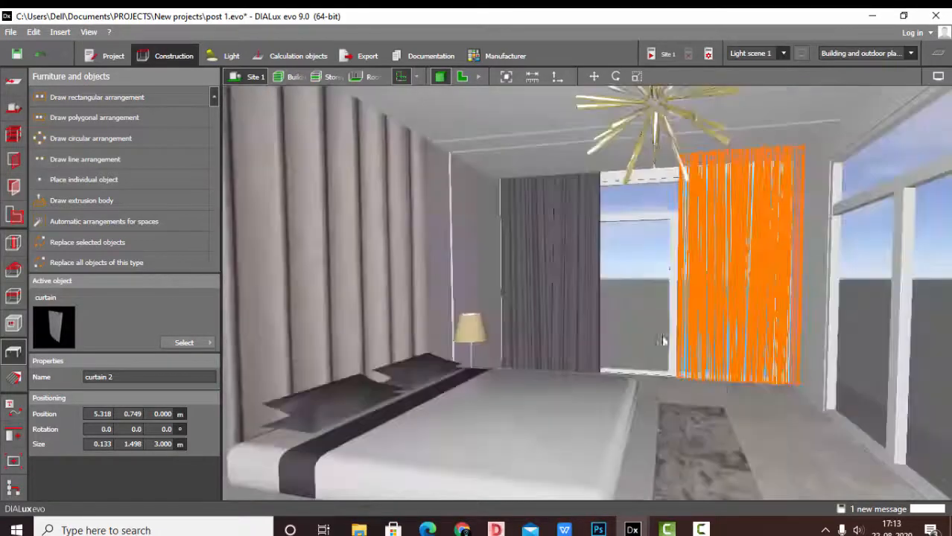
{"action": "right_click_drag", "start_coordinate": [725, 386], "coordinate": [703, 385]}
{"action": "scroll", "coordinate": [704, 386], "scroll_direction": "up", "scroll_amount": 2}
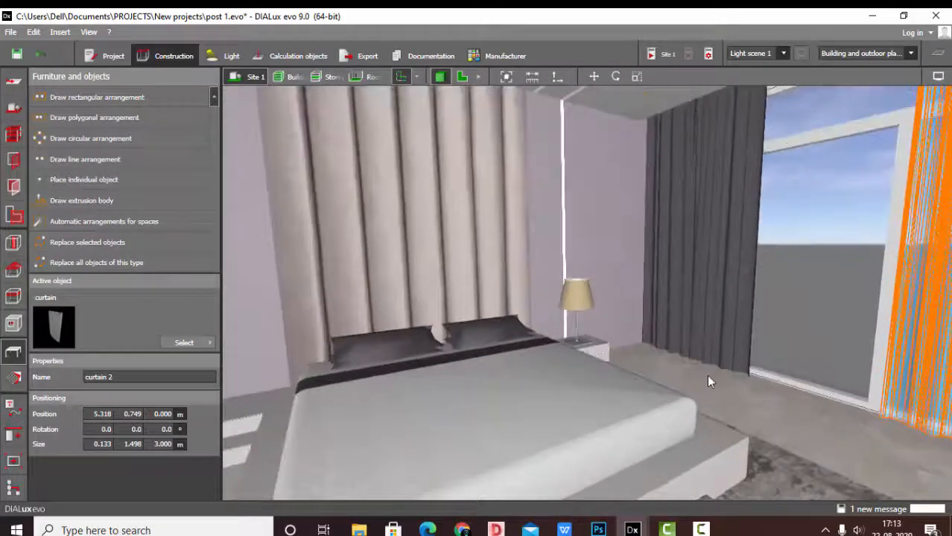
{"action": "left_click", "coordinate": [707, 376]}
Face the bed wall, open the furniture object library and look at its catalogues, leaving the active object as it is
{"action": "scroll", "coordinate": [593, 388], "scroll_direction": "down", "scroll_amount": 1}
{"action": "right_click_drag", "start_coordinate": [593, 394], "coordinate": [235, 392]}
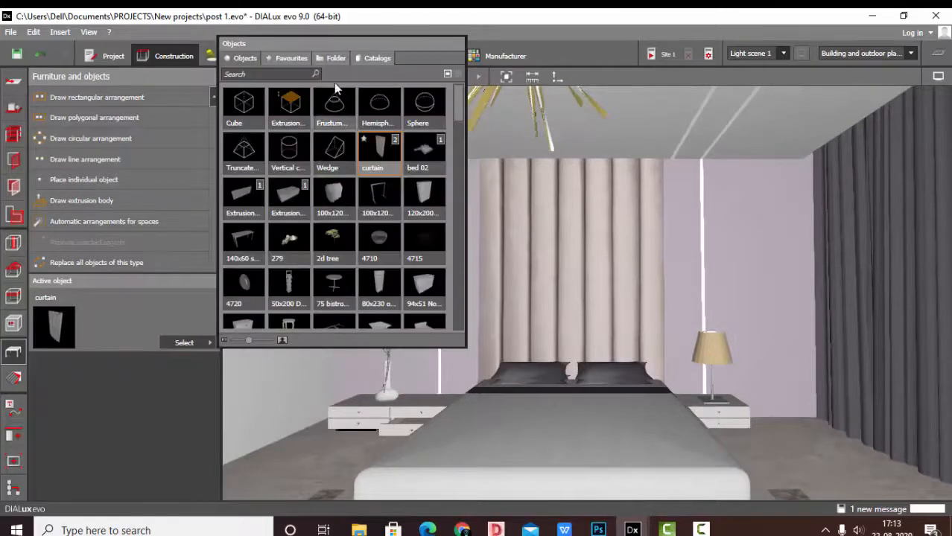
{"action": "left_click", "coordinate": [376, 60]}
{"action": "key", "text": "Escape"}
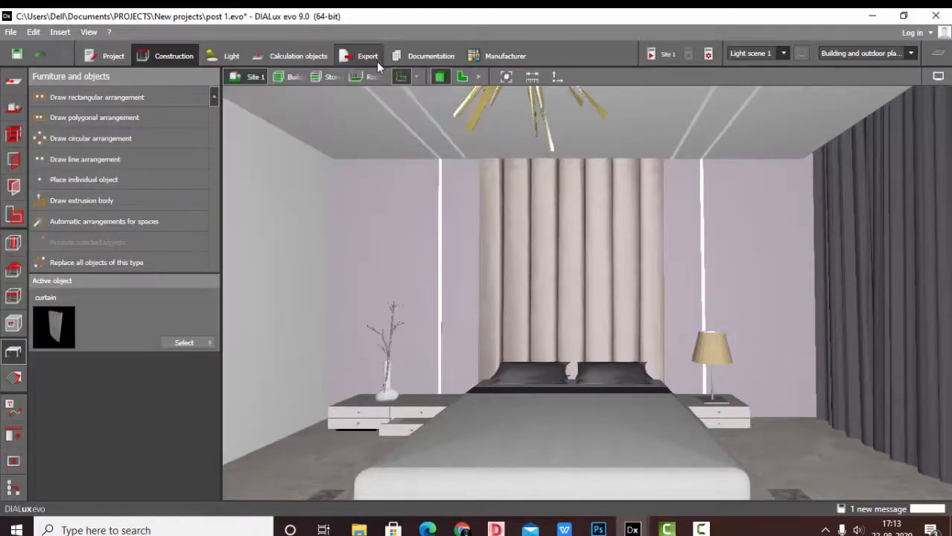
Switch to the calculation objects and examine the bedroom's calculated lighting with the results overview hidden
{"action": "scroll", "coordinate": [352, 266], "scroll_direction": "down", "scroll_amount": 1}
{"action": "right_click_drag", "start_coordinate": [354, 269], "coordinate": [378, 226]}
{"action": "right_click_drag", "start_coordinate": [708, 193], "coordinate": [551, 316]}
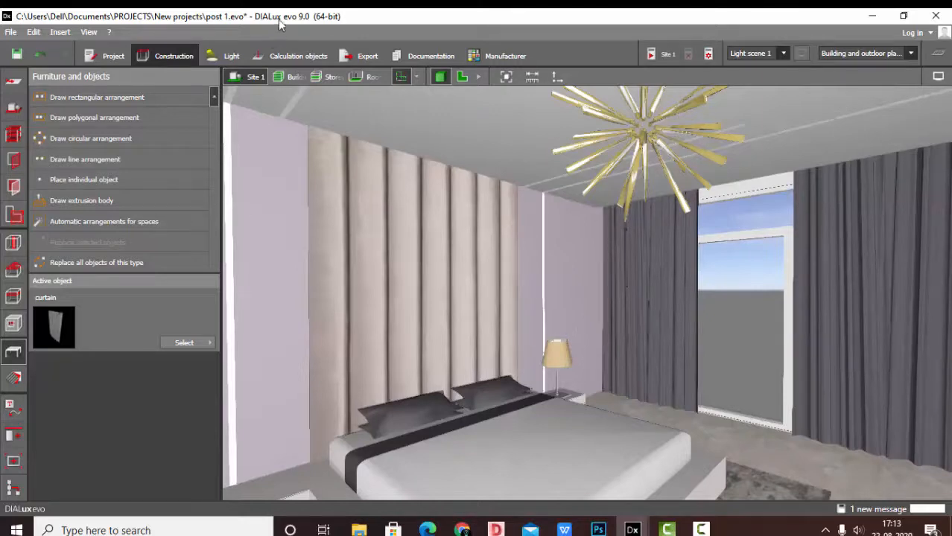
{"action": "left_click", "coordinate": [293, 53]}
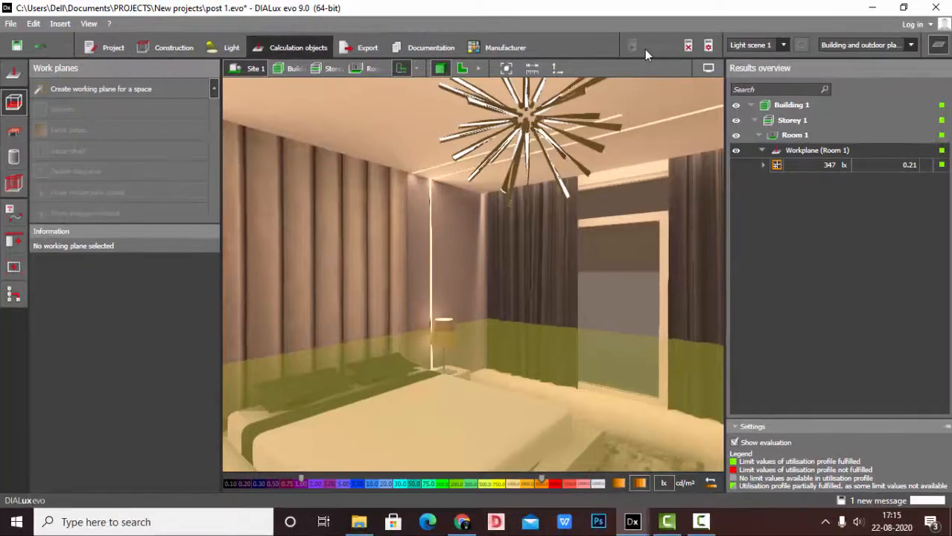
{"action": "left_click", "coordinate": [937, 44]}
{"action": "right_click_drag", "start_coordinate": [854, 138], "coordinate": [610, 257]}
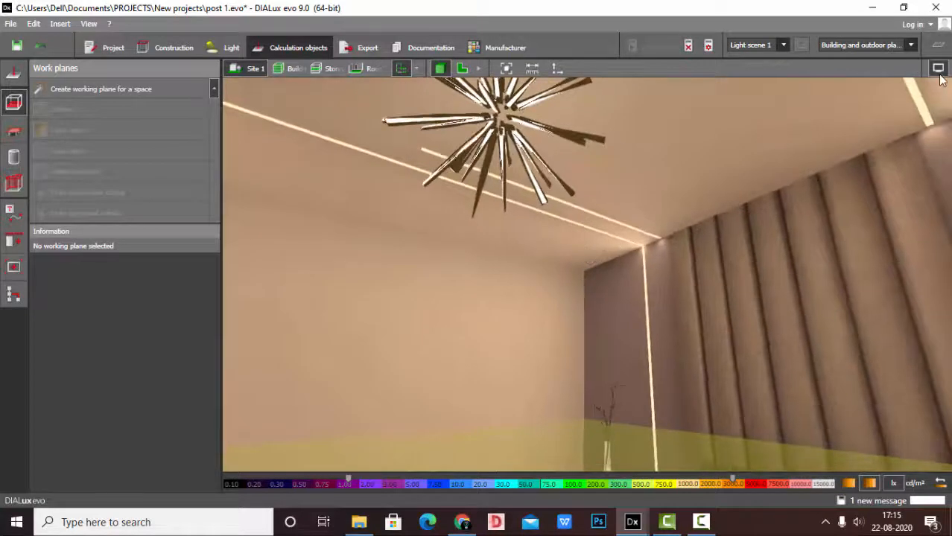
Turn on the false colour display and examine the light distribution on the walls, bed area and window curtains
{"action": "left_click", "coordinate": [937, 68]}
{"action": "left_click", "coordinate": [875, 85]}
{"action": "left_click", "coordinate": [578, 334]}
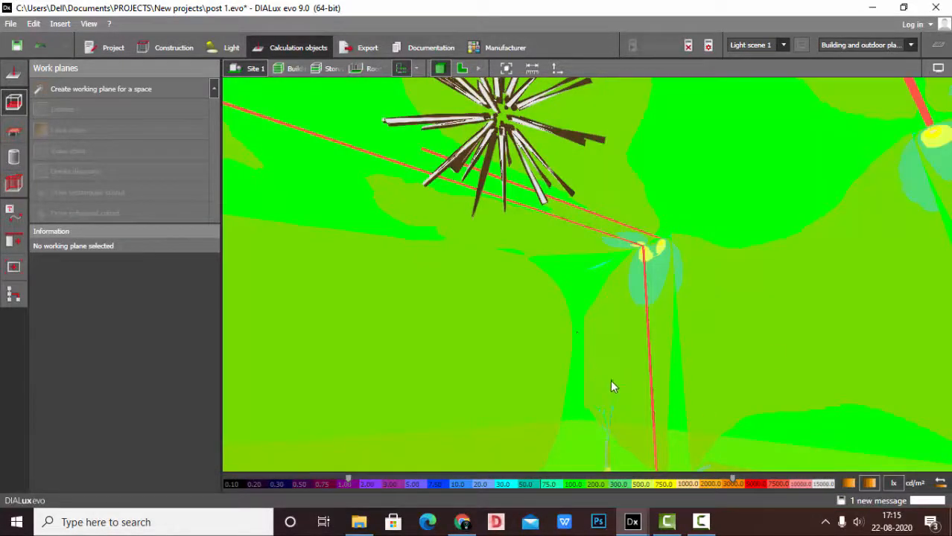
{"action": "mouse_move", "coordinate": [585, 303]}
{"action": "right_mouse_down"}
{"action": "mouse_move", "coordinate": [683, 344]}
{"action": "mouse_move", "coordinate": [701, 324]}
{"action": "mouse_move", "coordinate": [557, 304]}
{"action": "mouse_move", "coordinate": [596, 307]}
{"action": "right_mouse_up"}
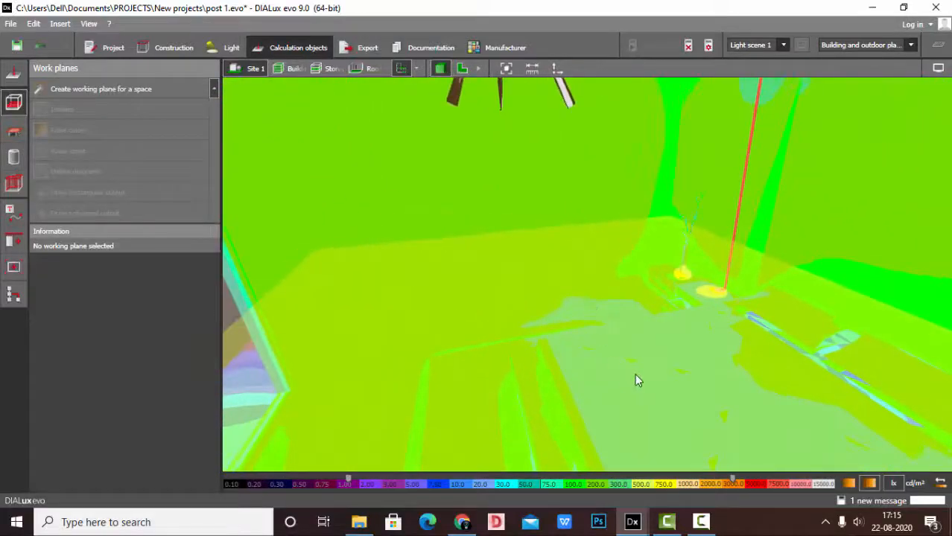
{"action": "right_click_drag", "start_coordinate": [542, 289], "coordinate": [747, 221]}
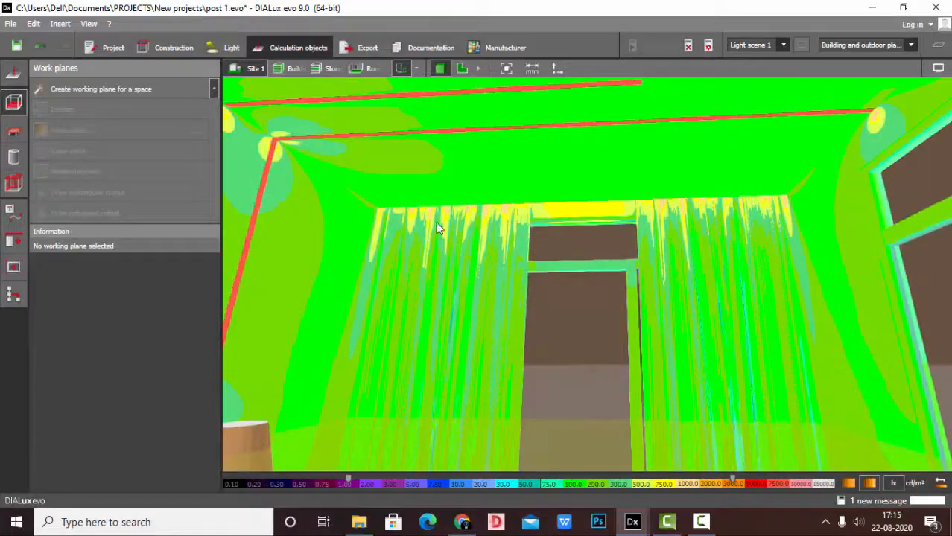
{"action": "right_click_drag", "start_coordinate": [627, 227], "coordinate": [614, 287]}
Discard the existing calculation results
{"action": "left_click", "coordinate": [688, 46]}
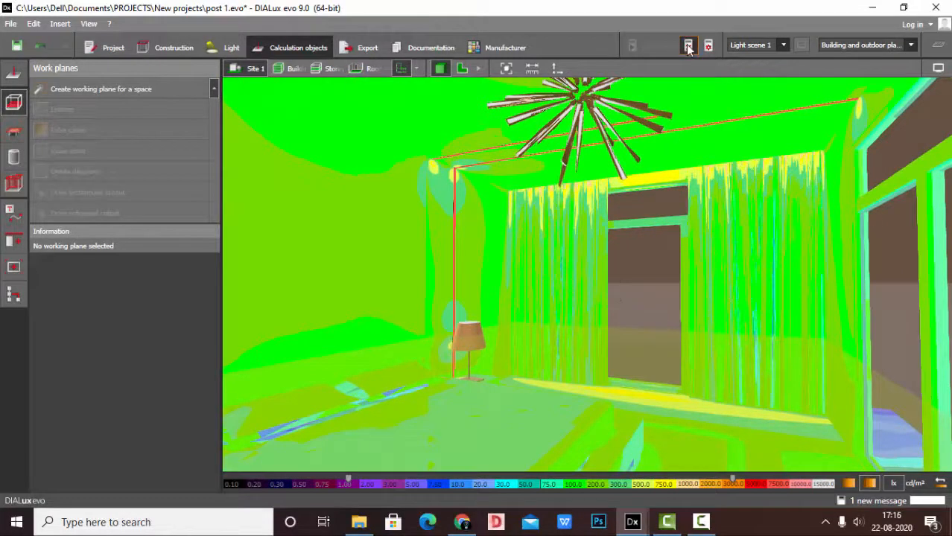
{"action": "right_click_drag", "start_coordinate": [703, 248], "coordinate": [601, 326]}
{"action": "left_click", "coordinate": [508, 281]}
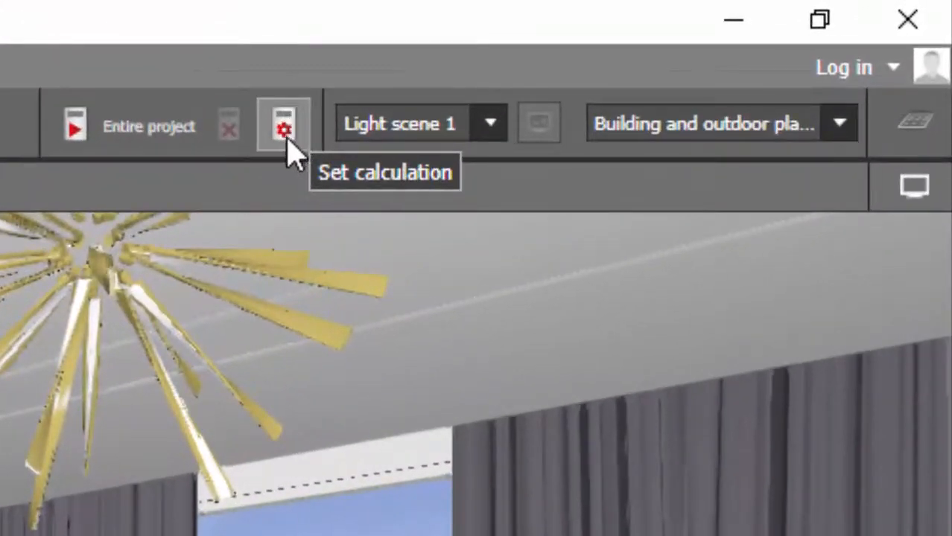
Set the calculation mode to Fast with Only direct light turned off
{"action": "left_click", "coordinate": [284, 128]}
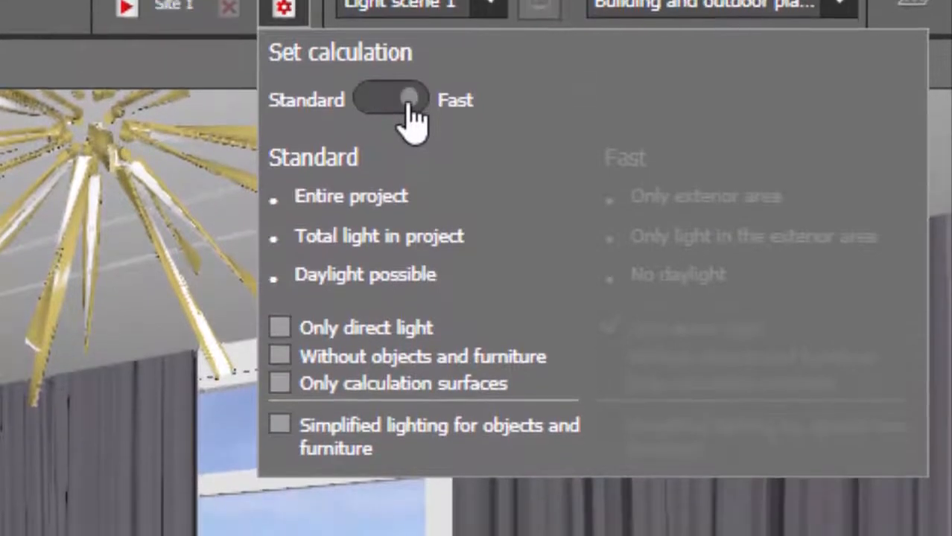
{"action": "left_click", "coordinate": [408, 104]}
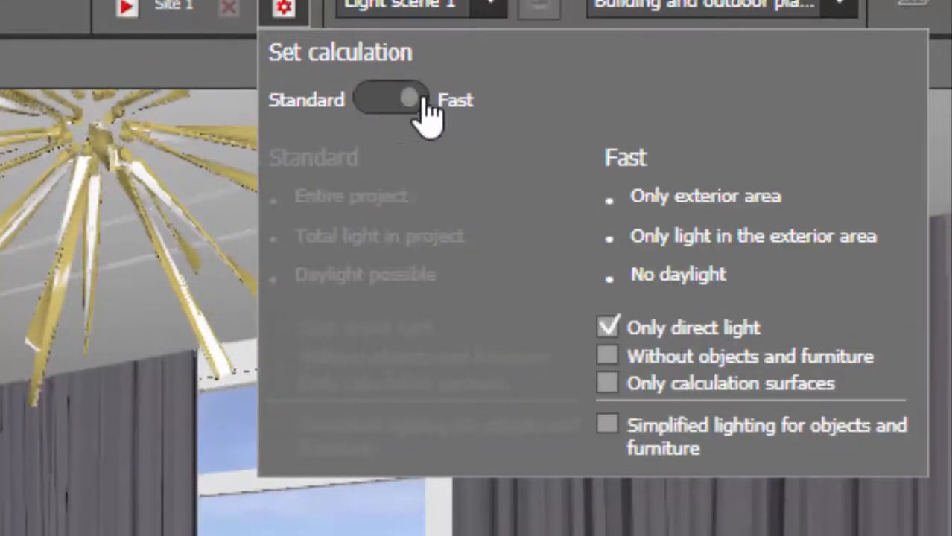
{"action": "left_click", "coordinate": [600, 334]}
{"action": "left_click", "coordinate": [388, 104]}
{"action": "left_click", "coordinate": [409, 93]}
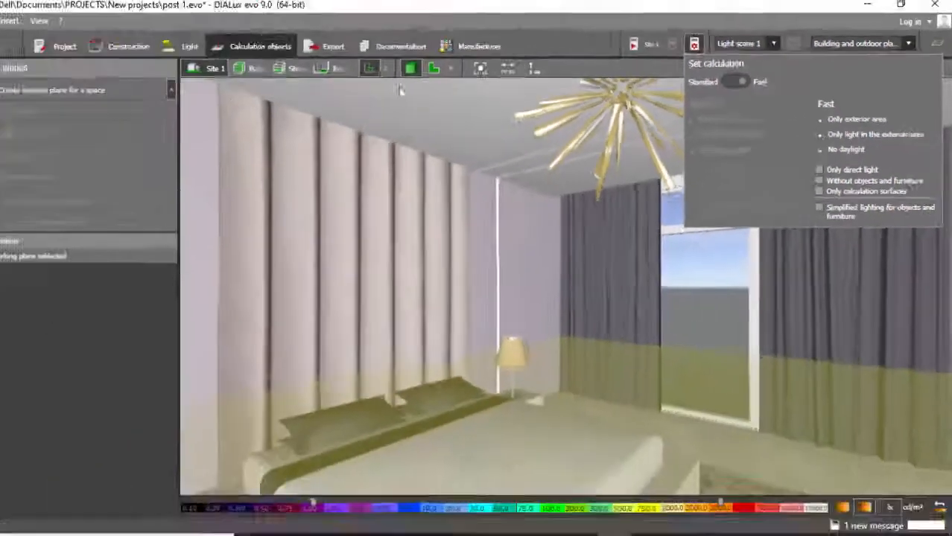
Make Room 1 the active space, frame the bedroom and start calculating this room only
{"action": "left_click", "coordinate": [160, 11]}
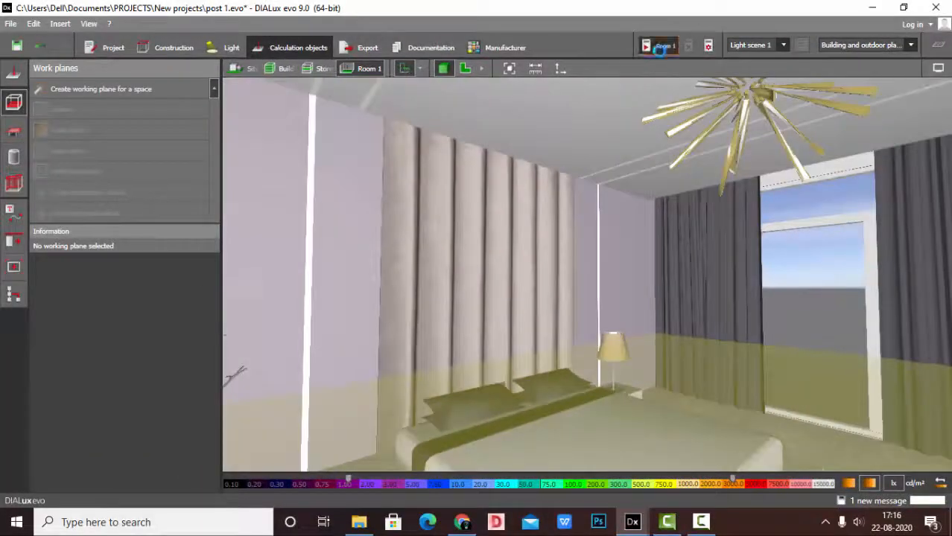
{"action": "scroll", "coordinate": [525, 321], "scroll_direction": "down", "scroll_amount": 1}
{"action": "scroll", "coordinate": [550, 325], "scroll_direction": "down", "scroll_amount": 1}
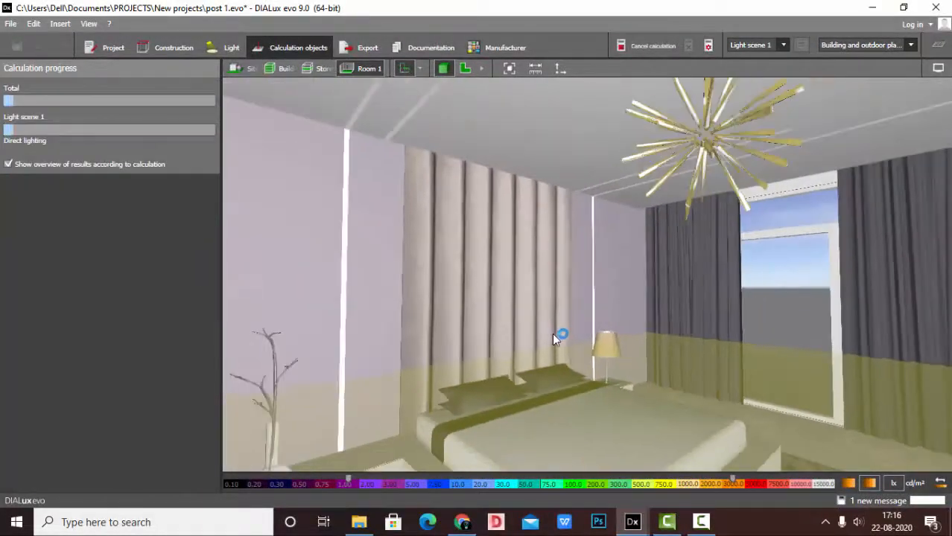
{"action": "right_click_drag", "start_coordinate": [552, 333], "coordinate": [534, 362]}
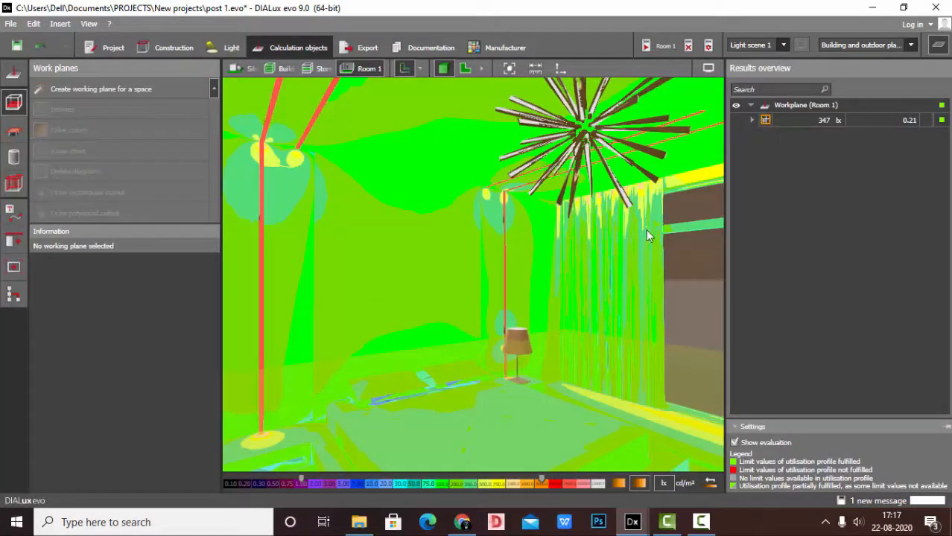
Hide the results overview, turn off the false colours and examine Room 1's calculated lighting around the bed wall and window
{"action": "left_click", "coordinate": [942, 48]}
{"action": "right_click_drag", "start_coordinate": [788, 152], "coordinate": [693, 285]}
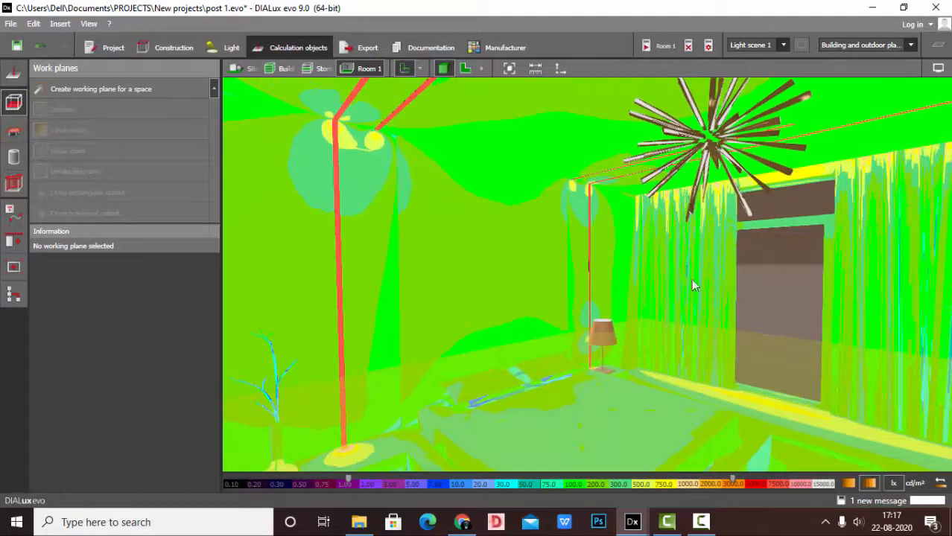
{"action": "left_click", "coordinate": [938, 68]}
{"action": "left_click", "coordinate": [876, 87]}
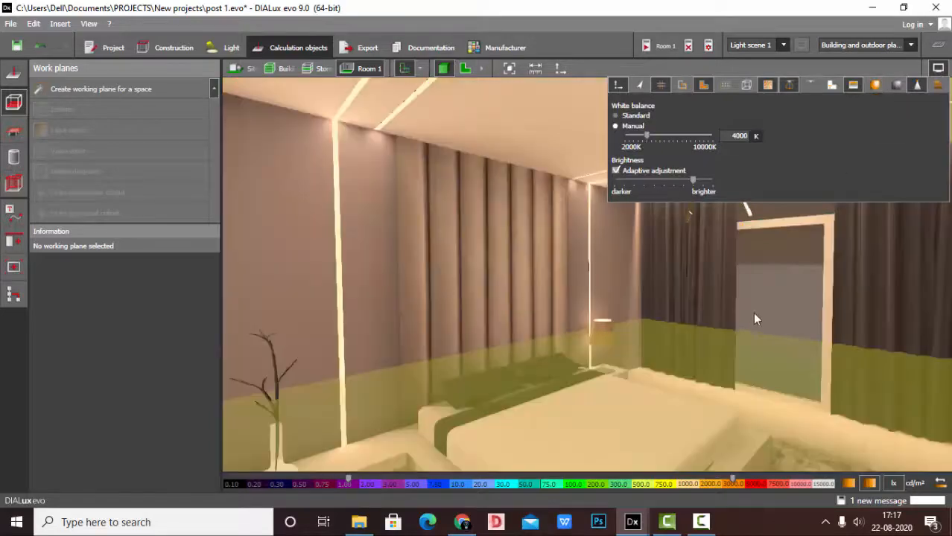
{"action": "right_click_drag", "start_coordinate": [623, 257], "coordinate": [703, 292]}
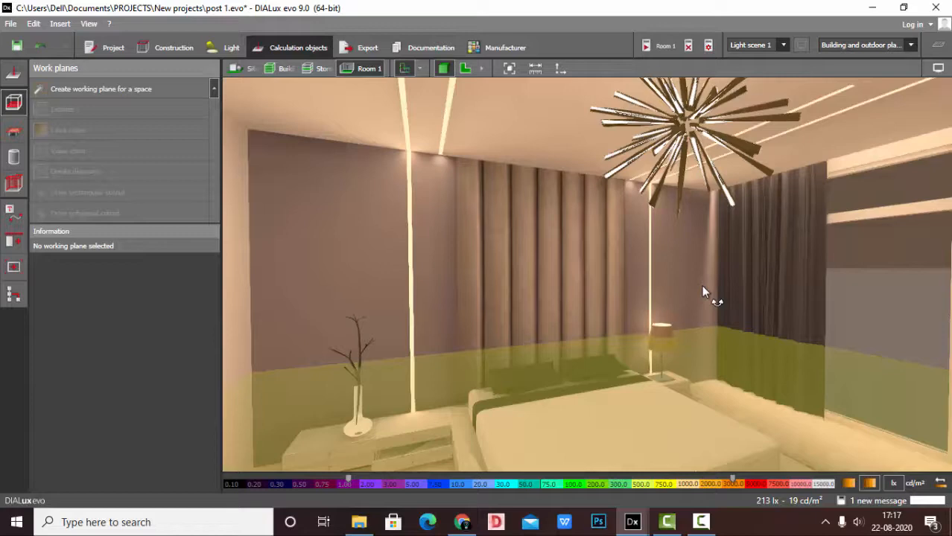
{"action": "mouse_move", "coordinate": [343, 306]}
{"action": "right_mouse_down"}
{"action": "mouse_move", "coordinate": [366, 298]}
{"action": "mouse_move", "coordinate": [353, 303]}
{"action": "right_mouse_up"}
{"action": "right_click_drag", "start_coordinate": [433, 219], "coordinate": [421, 243]}
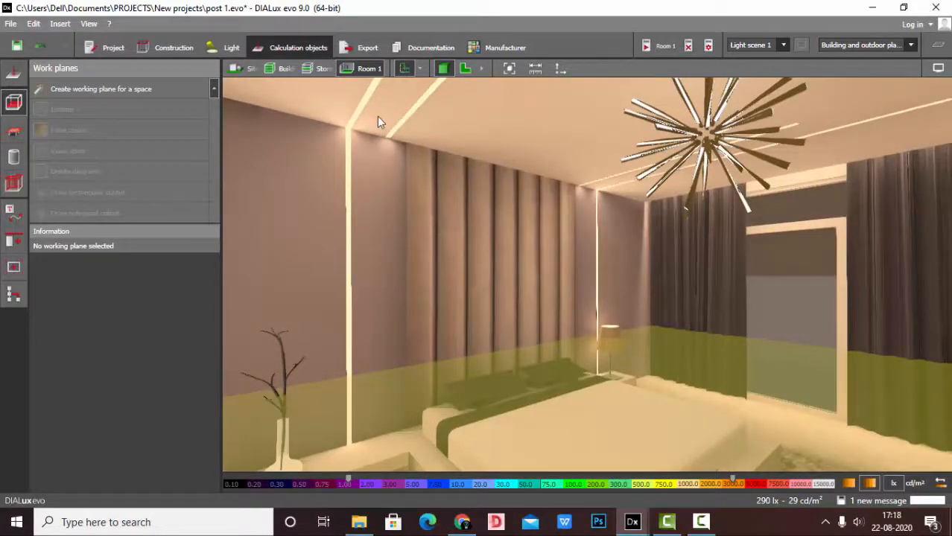
In the export area, frame the bed wall with the chandelier and window and save it as a new view
{"action": "left_click", "coordinate": [372, 52]}
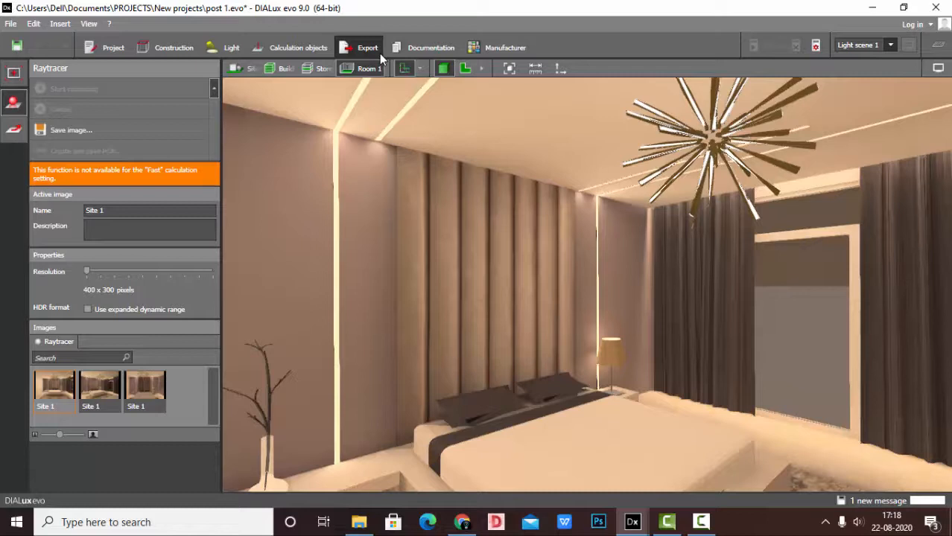
{"action": "scroll", "coordinate": [539, 132], "scroll_direction": "down", "scroll_amount": 2}
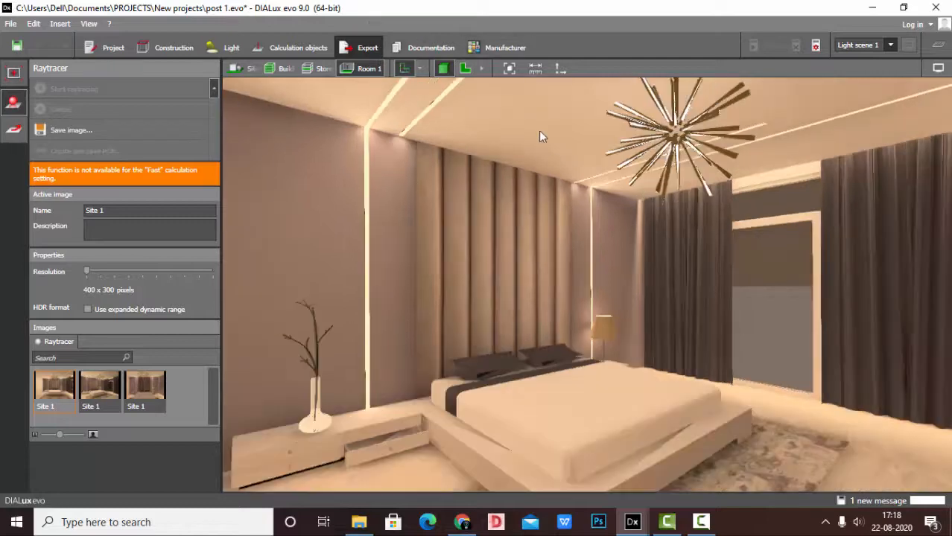
{"action": "right_click_drag", "start_coordinate": [602, 282], "coordinate": [576, 289]}
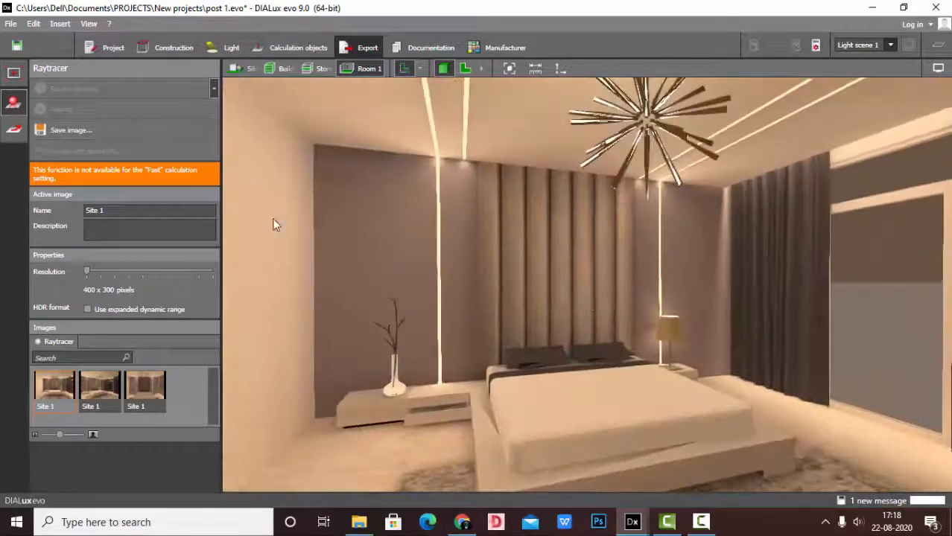
{"action": "left_click", "coordinate": [14, 80]}
{"action": "left_click", "coordinate": [90, 88]}
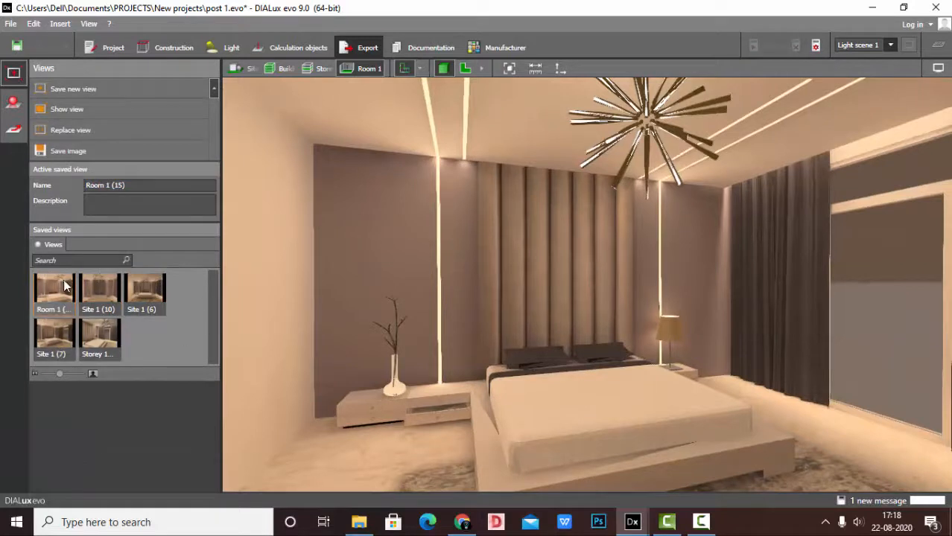
Open the raytracer settings and set the image resolution to 2048 x 1536 pixels
{"action": "left_click", "coordinate": [69, 151]}
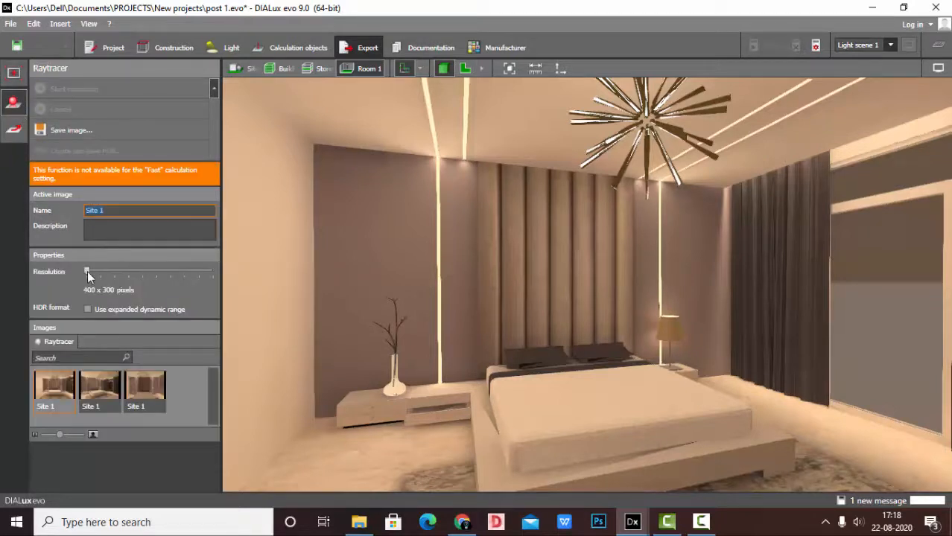
{"action": "left_click_drag", "start_coordinate": [87, 272], "coordinate": [183, 271]}
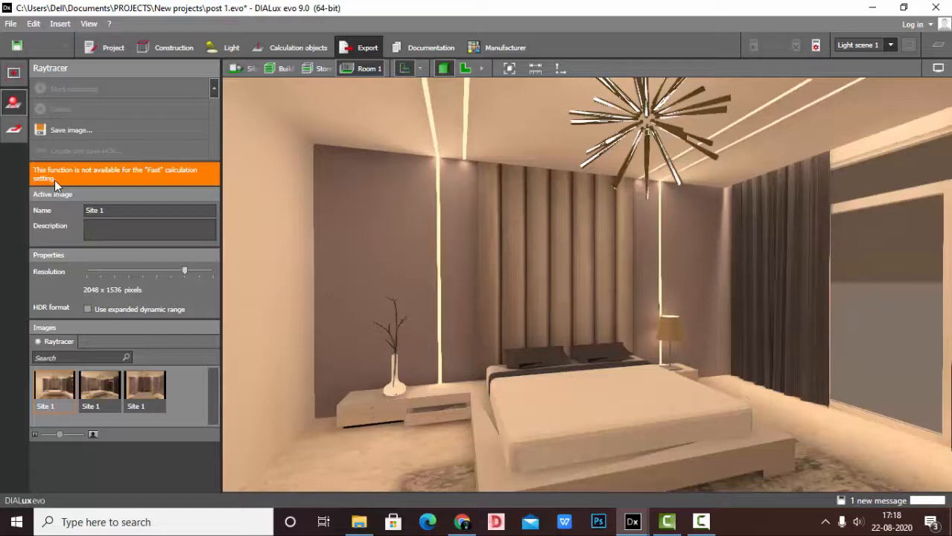
Discard the calculation results and recalculate Room 1 in Fast mode with Without objects and furniture turned on
{"action": "left_click", "coordinate": [311, 49]}
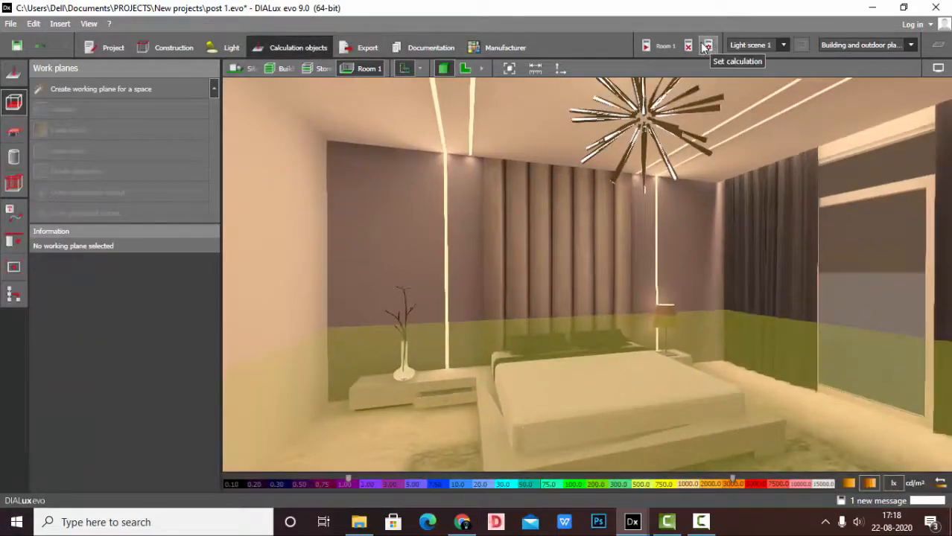
{"action": "left_click", "coordinate": [687, 46]}
{"action": "left_click", "coordinate": [707, 48]}
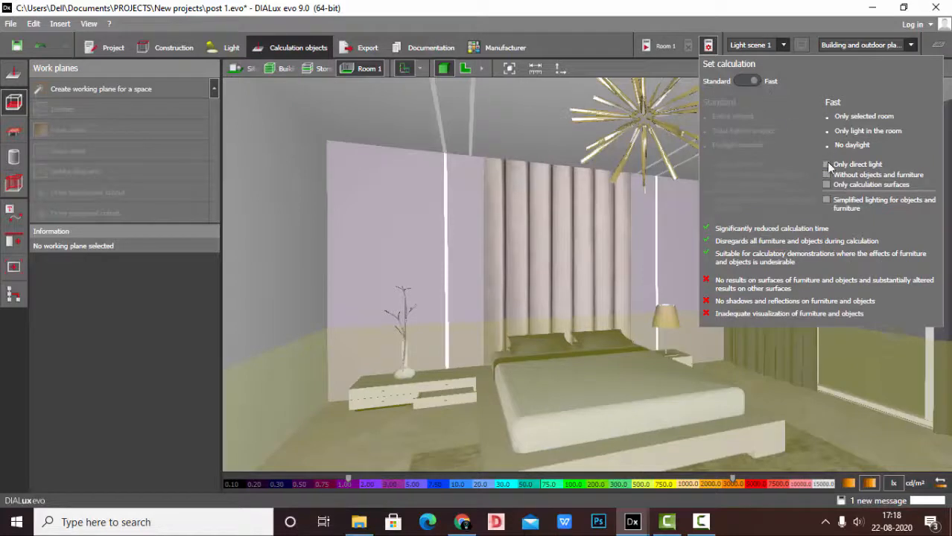
{"action": "left_click", "coordinate": [745, 82]}
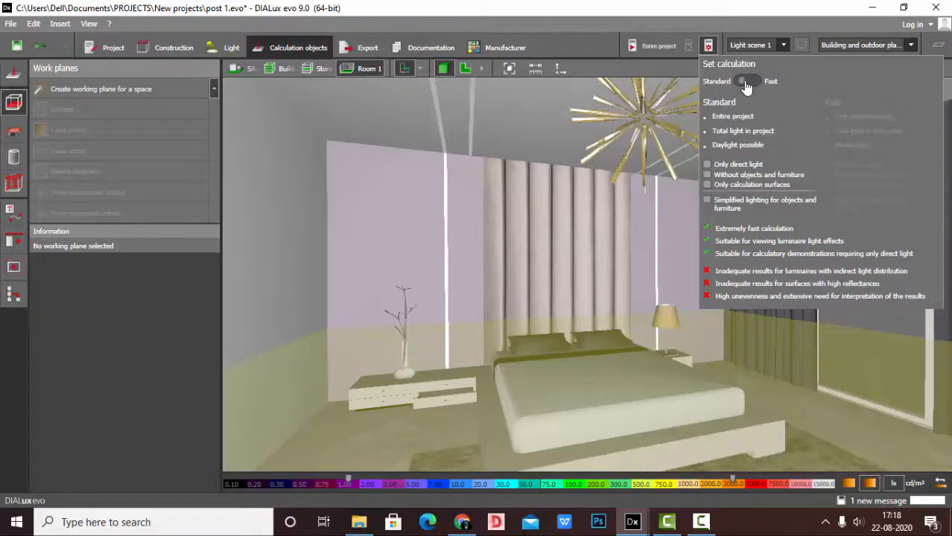
{"action": "left_click", "coordinate": [747, 83]}
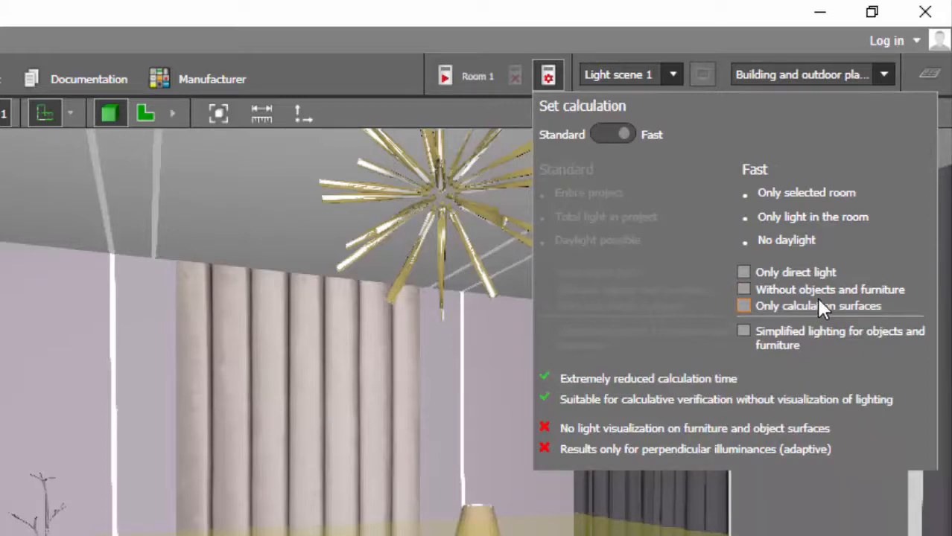
{"action": "left_click", "coordinate": [744, 289]}
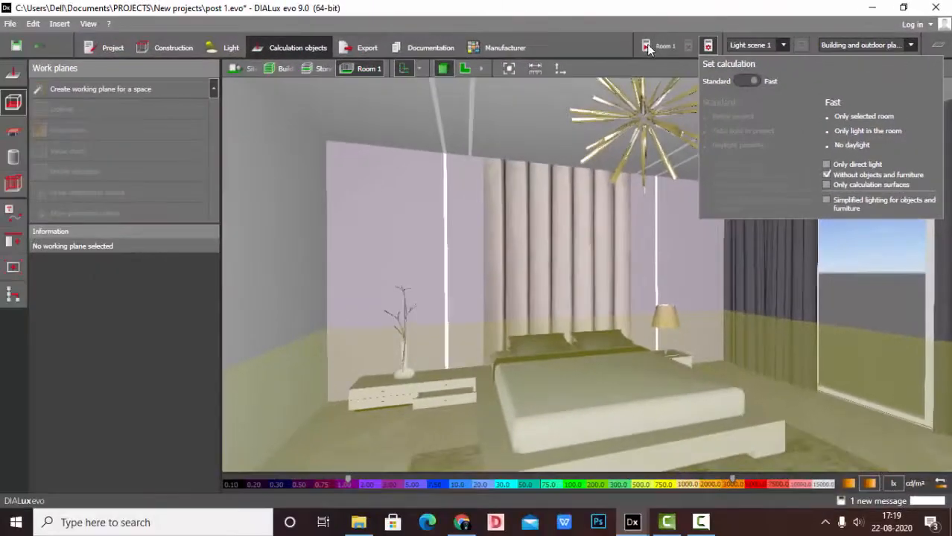
{"action": "left_click", "coordinate": [647, 46]}
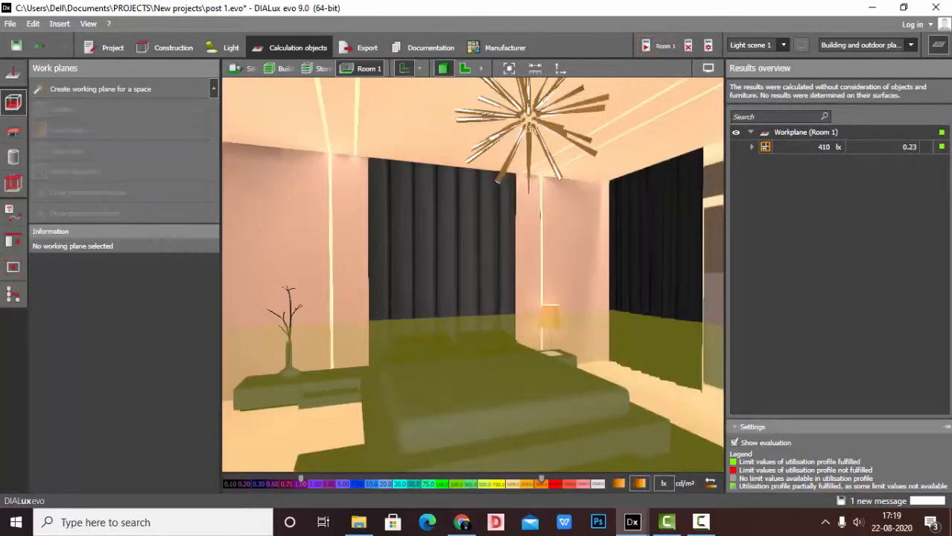
Hide the results overview and examine the recalculated bedroom in the export area, adjusting the display options
{"action": "left_click", "coordinate": [938, 46]}
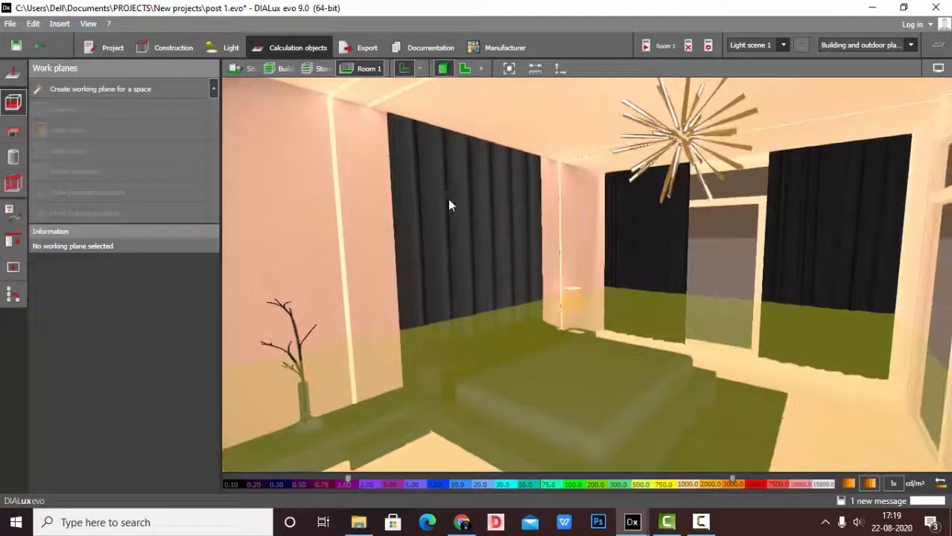
{"action": "left_click", "coordinate": [368, 49]}
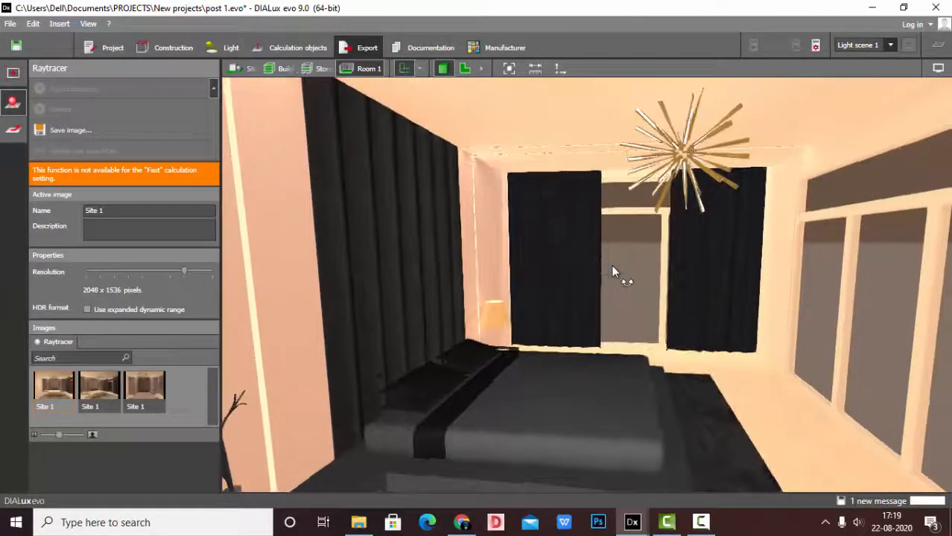
{"action": "right_click_drag", "start_coordinate": [611, 265], "coordinate": [681, 277]}
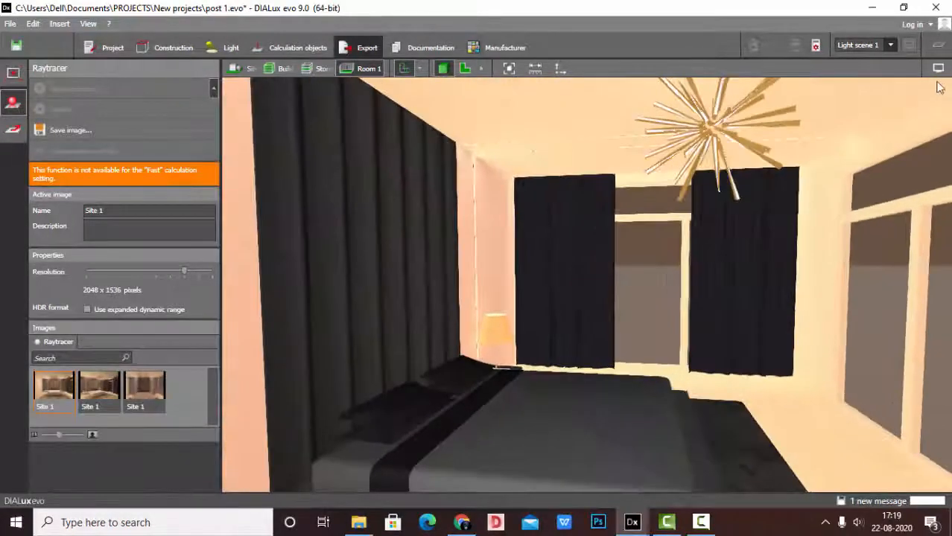
{"action": "left_click", "coordinate": [938, 70]}
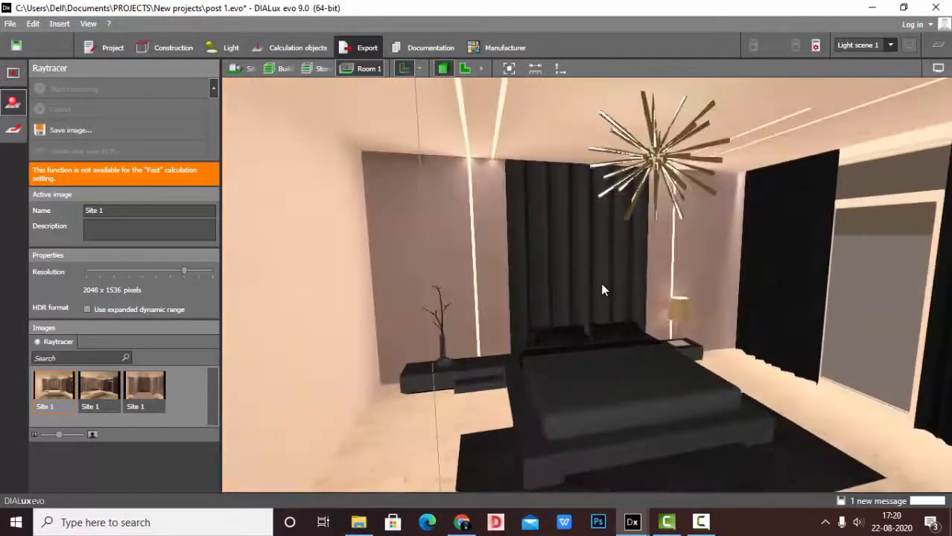
{"action": "right_click_drag", "start_coordinate": [600, 282], "coordinate": [699, 350]}
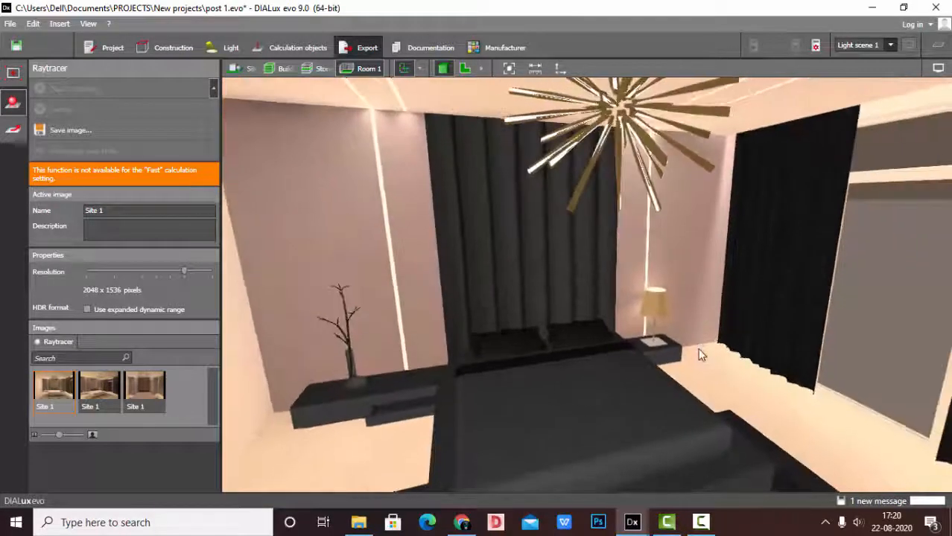
Turn on the false-colour display of the recalculated bedroom and view the bed wall and windows
{"action": "right_click_drag", "start_coordinate": [559, 336], "coordinate": [654, 349]}
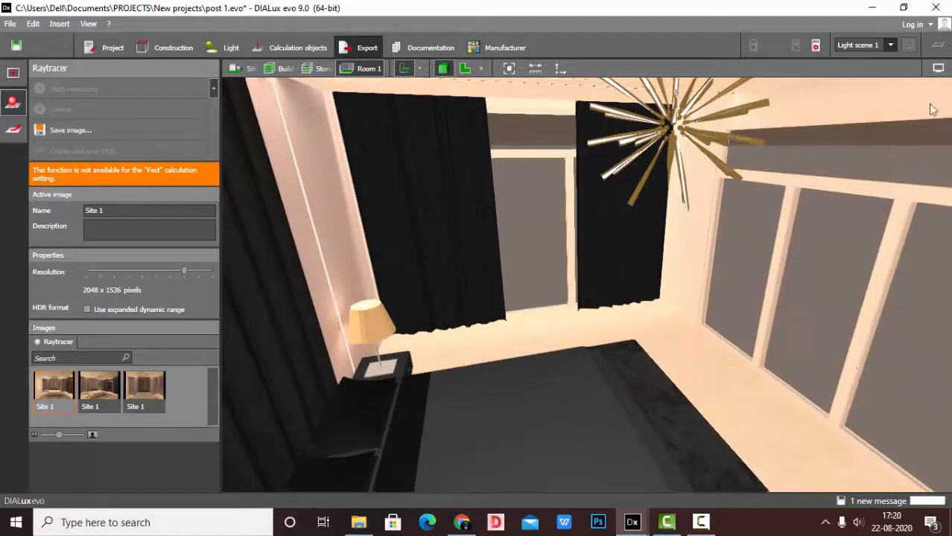
{"action": "left_click", "coordinate": [938, 68]}
{"action": "left_click", "coordinate": [875, 85]}
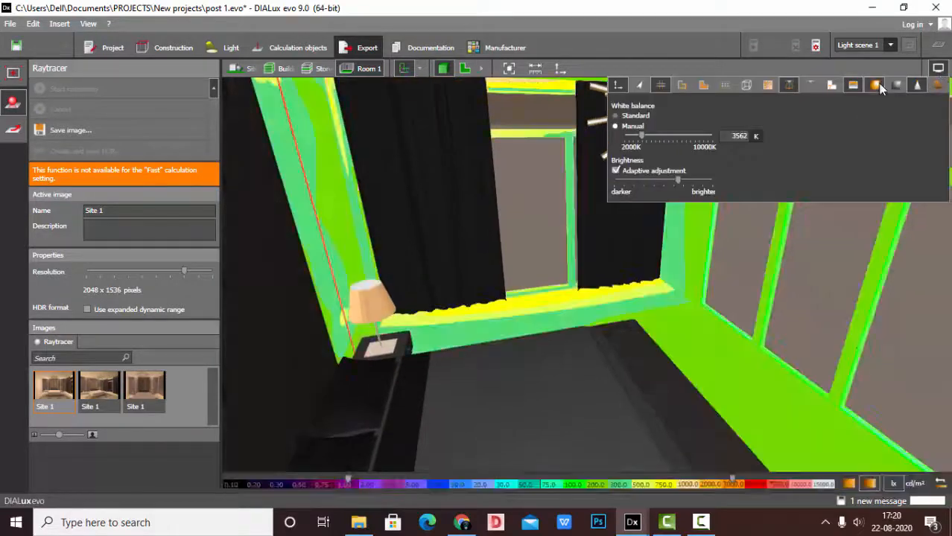
{"action": "right_click_drag", "start_coordinate": [782, 330], "coordinate": [541, 200]}
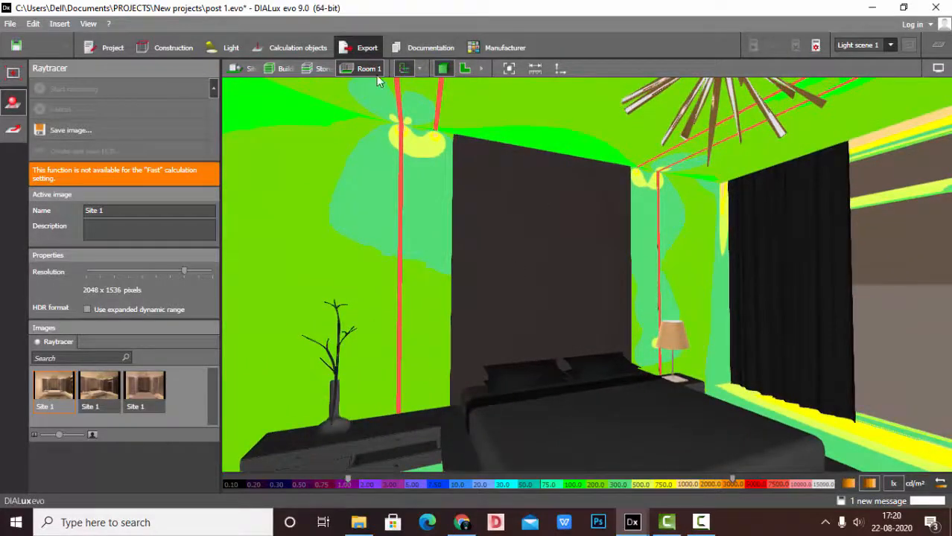
Discard the calculation results and set the fast calculation to Only direct light, with Without objects and furniture turned off
{"action": "left_click", "coordinate": [298, 53]}
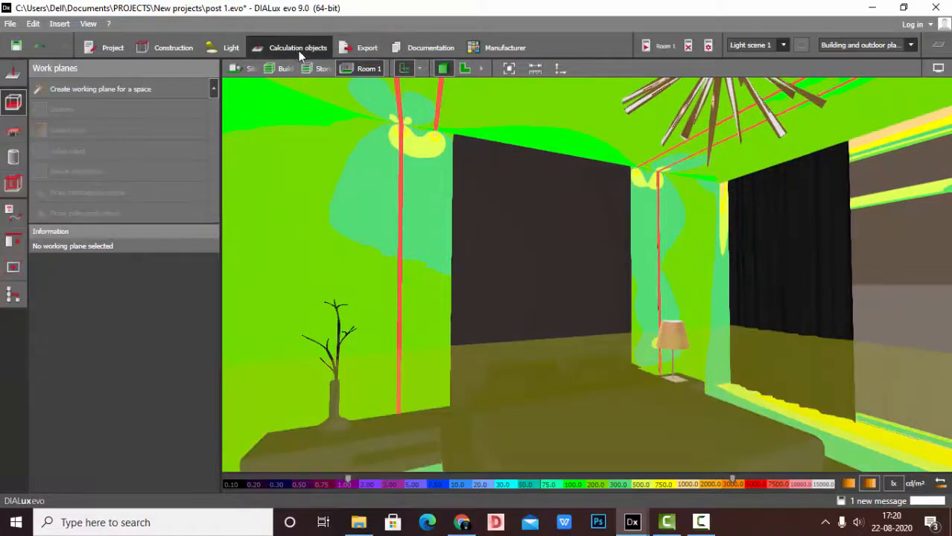
{"action": "left_click", "coordinate": [689, 46]}
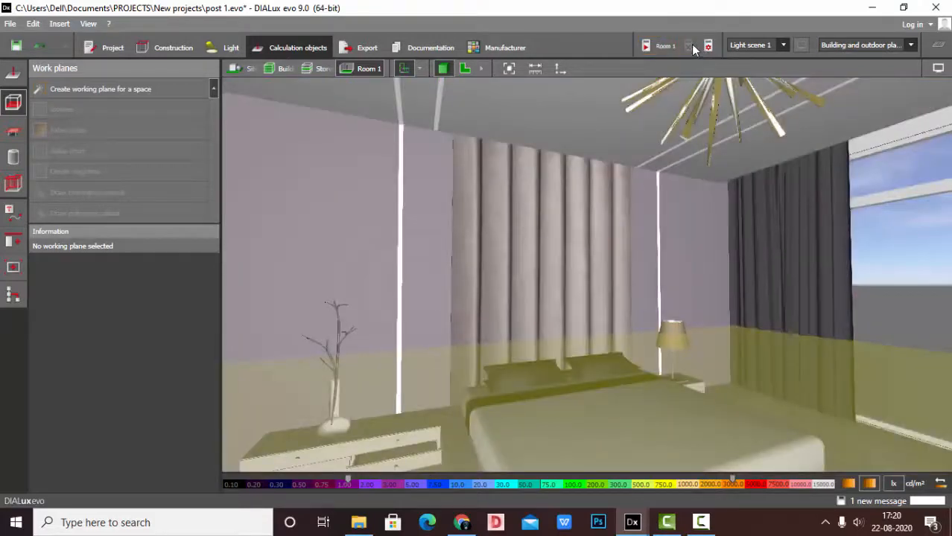
{"action": "mouse_move", "coordinate": [713, 45]}
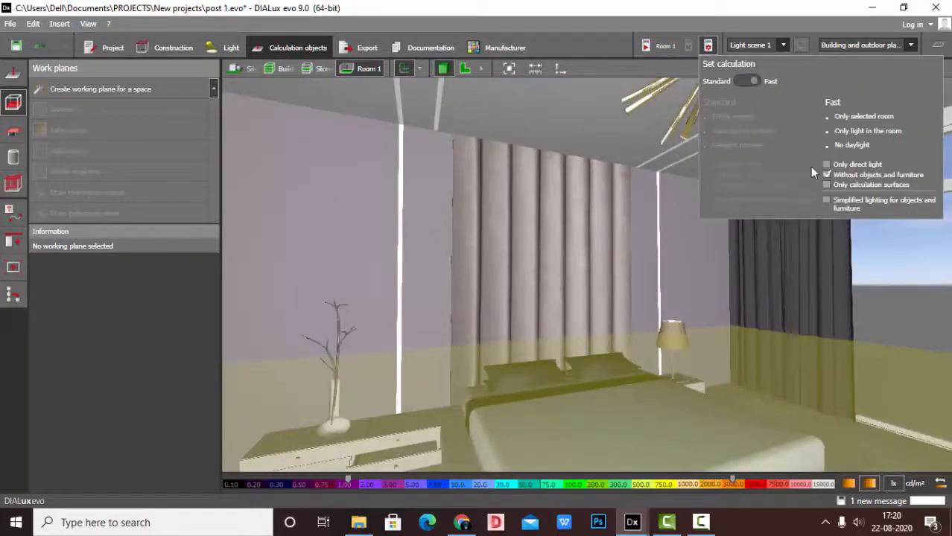
{"action": "mouse_move", "coordinate": [833, 171]}
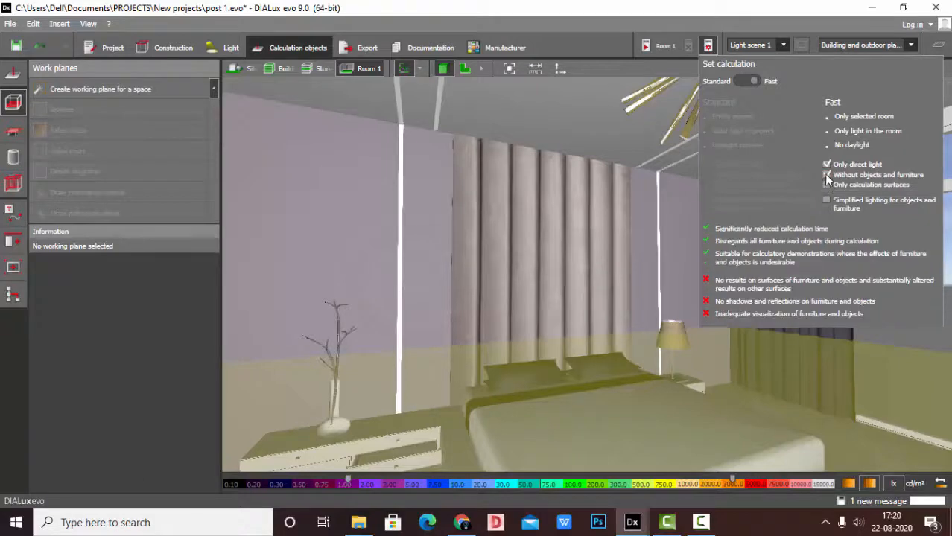
Examine the light distribution of the linear IN-FINITY 35 ceiling luminaire in front of the bed wall
{"action": "left_click_drag", "start_coordinate": [742, 332], "coordinate": [514, 264]}
{"action": "left_click", "coordinate": [231, 48]}
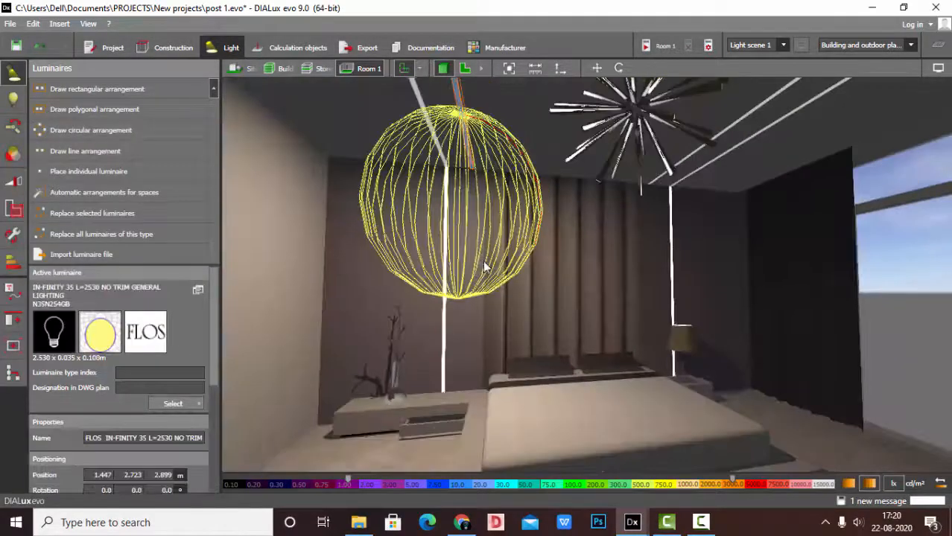
{"action": "scroll", "coordinate": [486, 123], "scroll_direction": "up", "scroll_amount": 3}
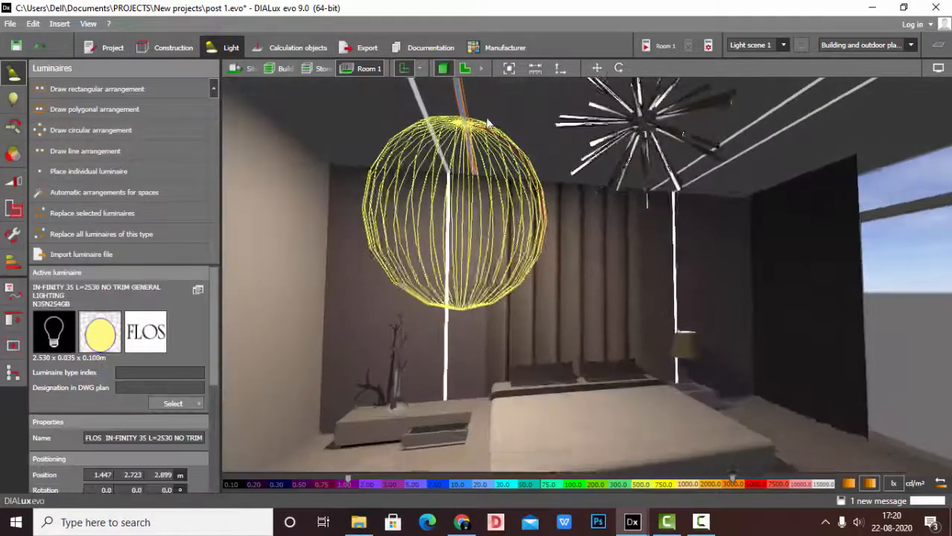
{"action": "right_click_drag", "start_coordinate": [511, 152], "coordinate": [379, 204]}
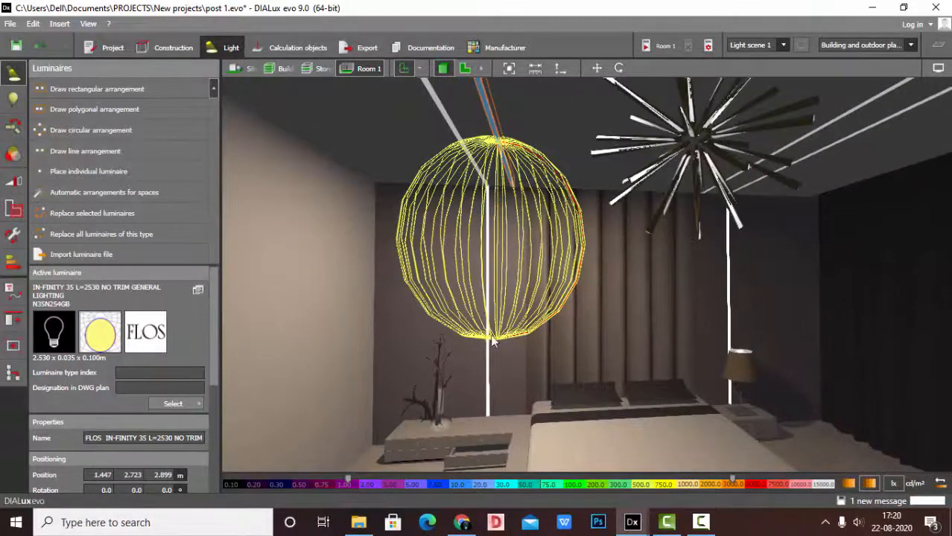
{"action": "right_click_drag", "start_coordinate": [536, 183], "coordinate": [468, 135]}
{"action": "scroll", "coordinate": [519, 127], "scroll_direction": "up", "scroll_amount": 2}
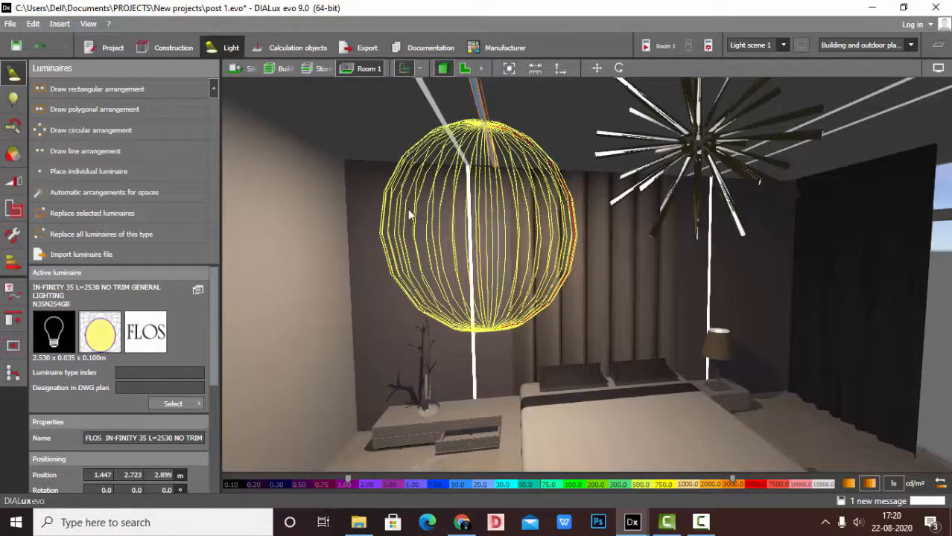
{"action": "scroll", "coordinate": [713, 347], "scroll_direction": "up", "scroll_amount": 2}
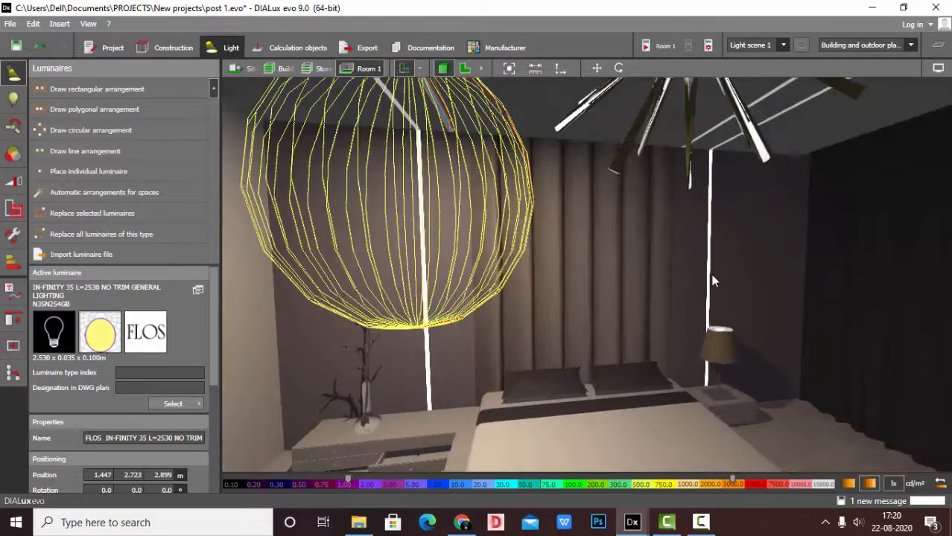
{"action": "right_click_drag", "start_coordinate": [711, 274], "coordinate": [681, 308]}
Examine the light distribution of the KTRIBE T2 table lamp against the bed wall and ceiling, declining to save the project
{"action": "left_click", "coordinate": [622, 345]}
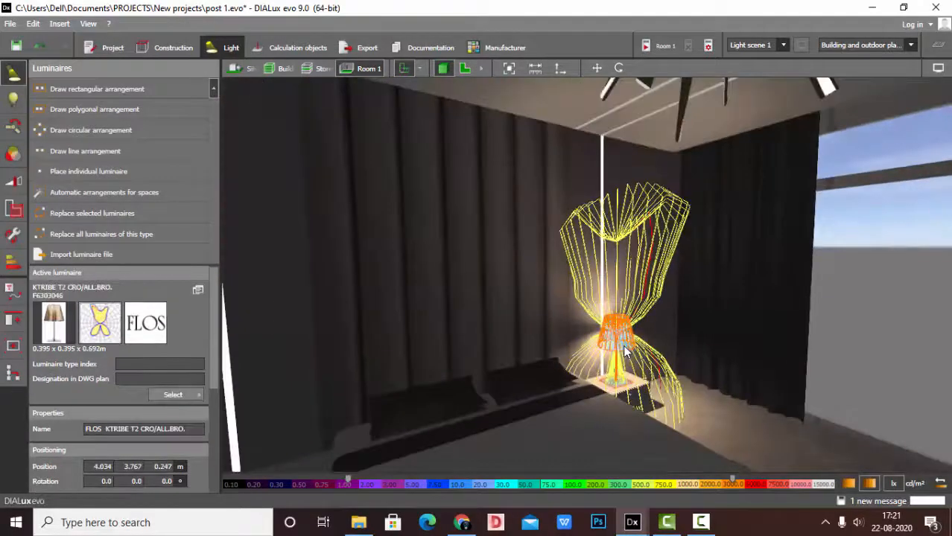
{"action": "right_click_drag", "start_coordinate": [675, 340], "coordinate": [679, 344]}
{"action": "right_click_drag", "start_coordinate": [601, 379], "coordinate": [674, 281]}
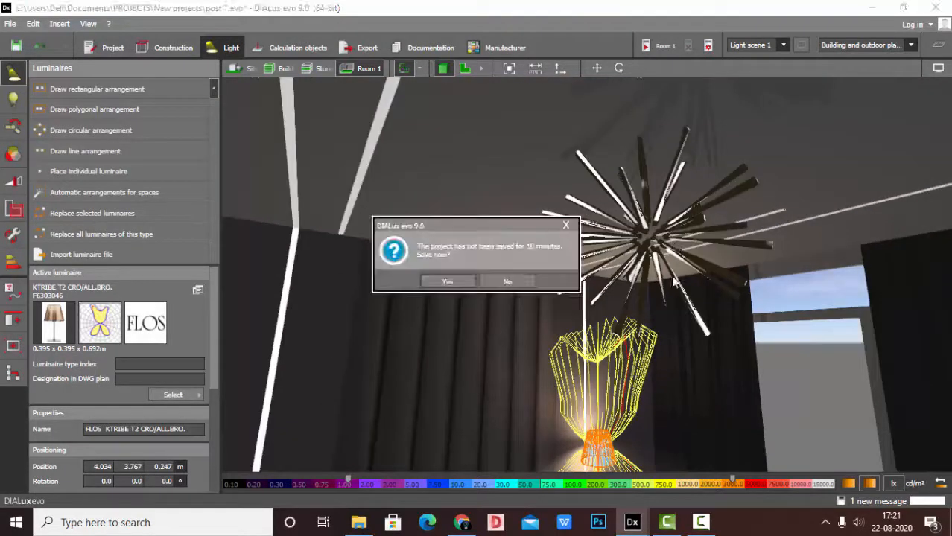
{"action": "left_click", "coordinate": [521, 281]}
{"action": "right_click_drag", "start_coordinate": [523, 273], "coordinate": [531, 314]}
{"action": "scroll", "coordinate": [532, 318], "scroll_direction": "up", "scroll_amount": 2}
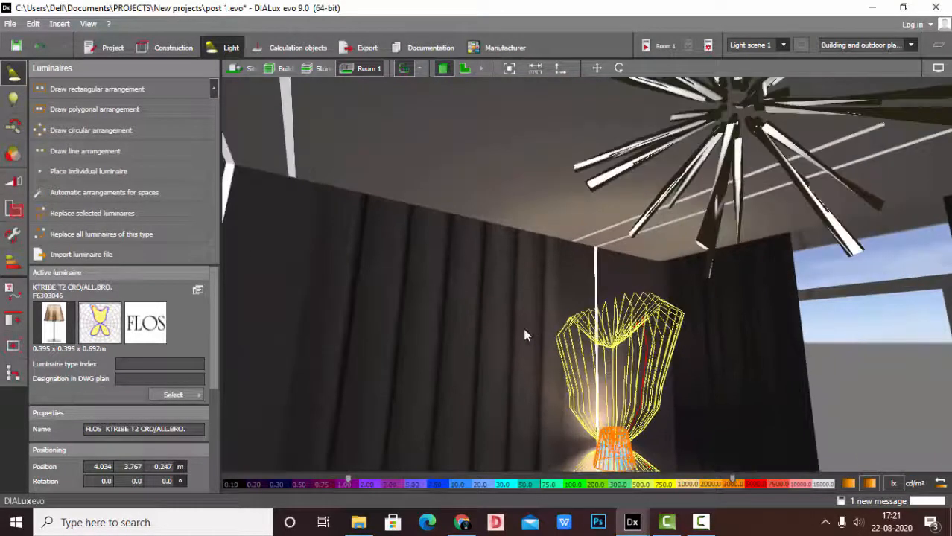
Switch to the construction area, clear the lamp selection and calculate Room 1 in Fast mode with Only direct light
{"action": "left_click", "coordinate": [178, 48]}
{"action": "right_click_drag", "start_coordinate": [534, 257], "coordinate": [710, 369]}
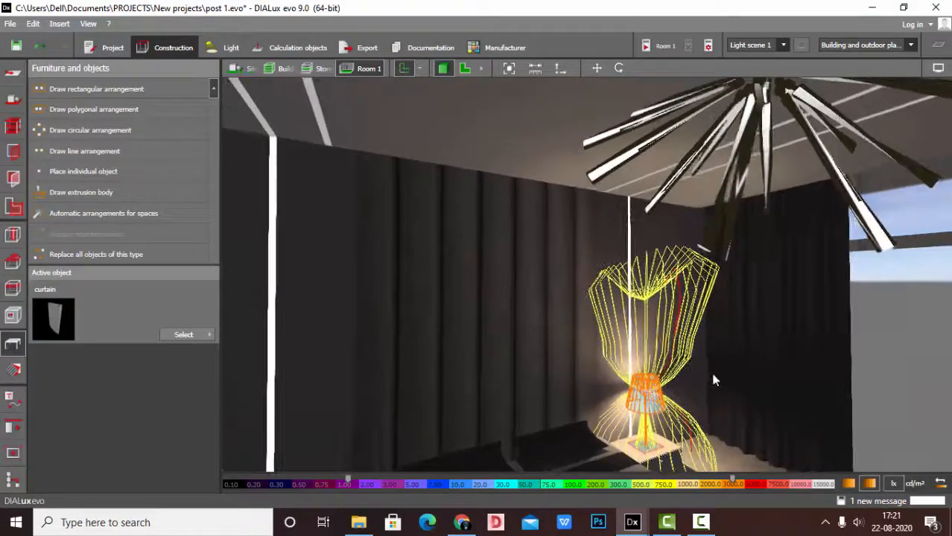
{"action": "left_click", "coordinate": [711, 370]}
{"action": "key", "text": "Escape"}
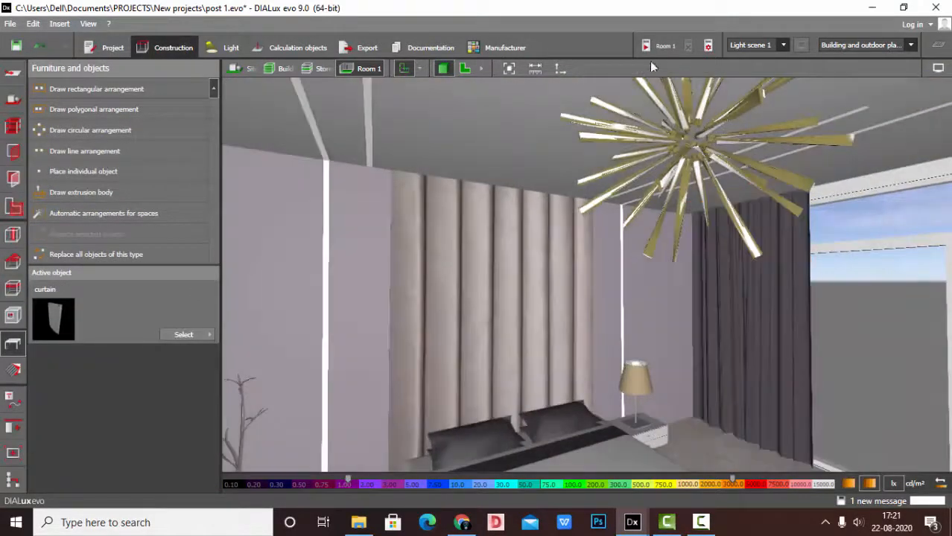
{"action": "left_click", "coordinate": [706, 48]}
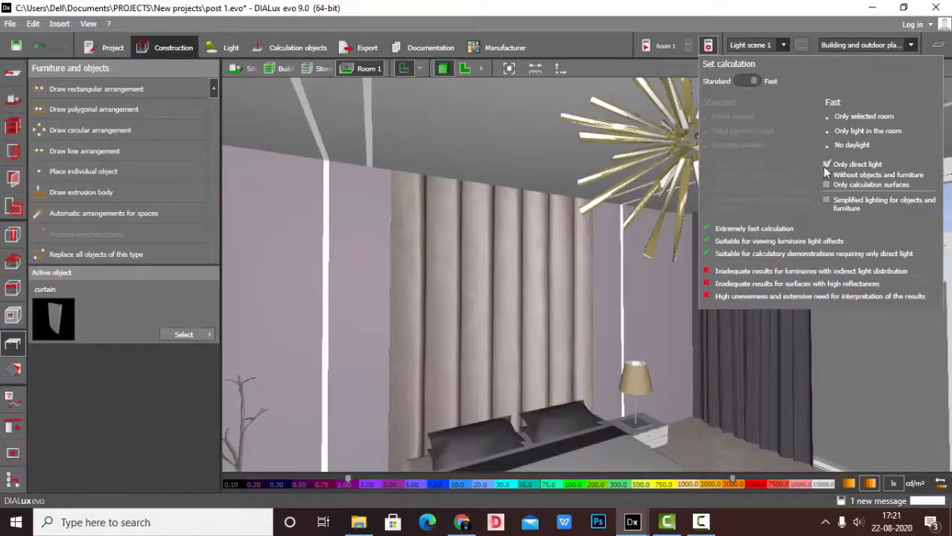
{"action": "right_click_drag", "start_coordinate": [492, 217], "coordinate": [406, 182]}
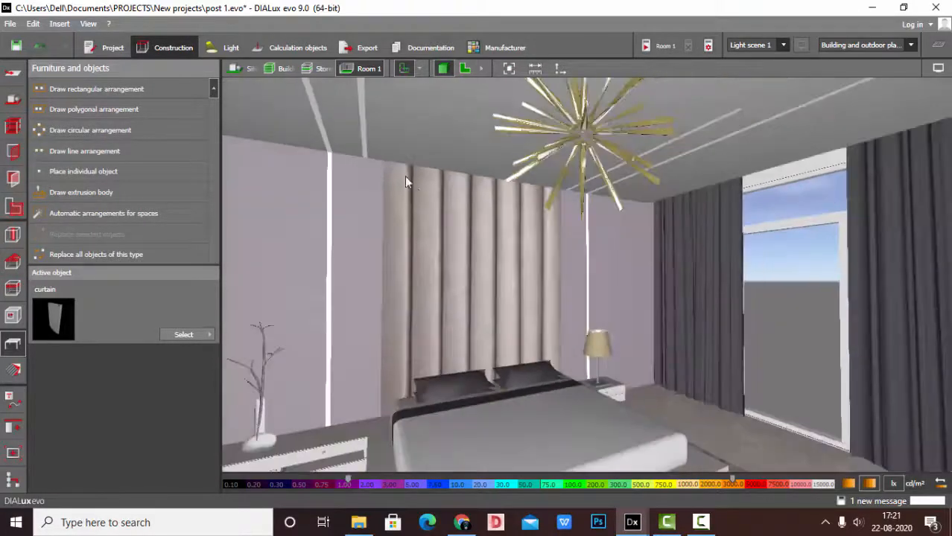
{"action": "left_click", "coordinate": [657, 47]}
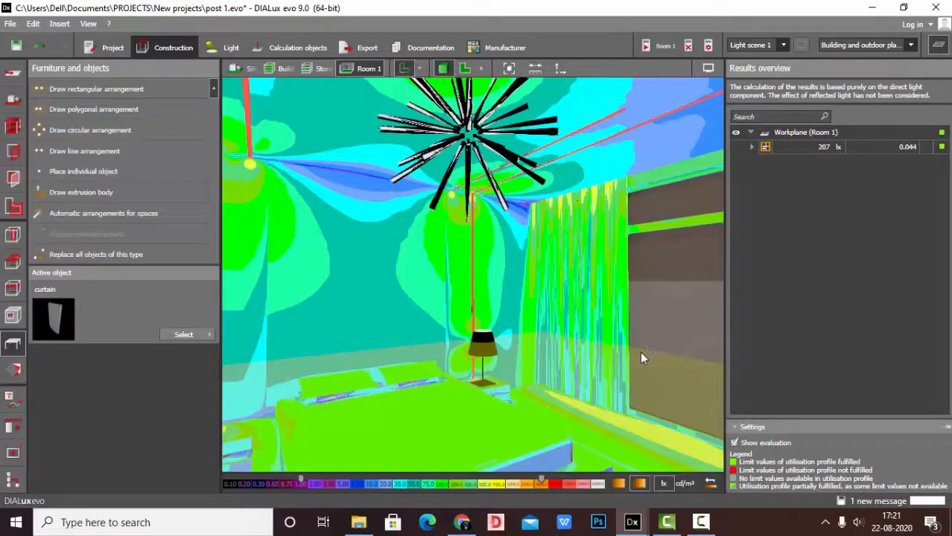
Hide the results overview and turn off the false-colour display to show the bedroom with its calculated lighting
{"action": "left_click", "coordinate": [938, 45]}
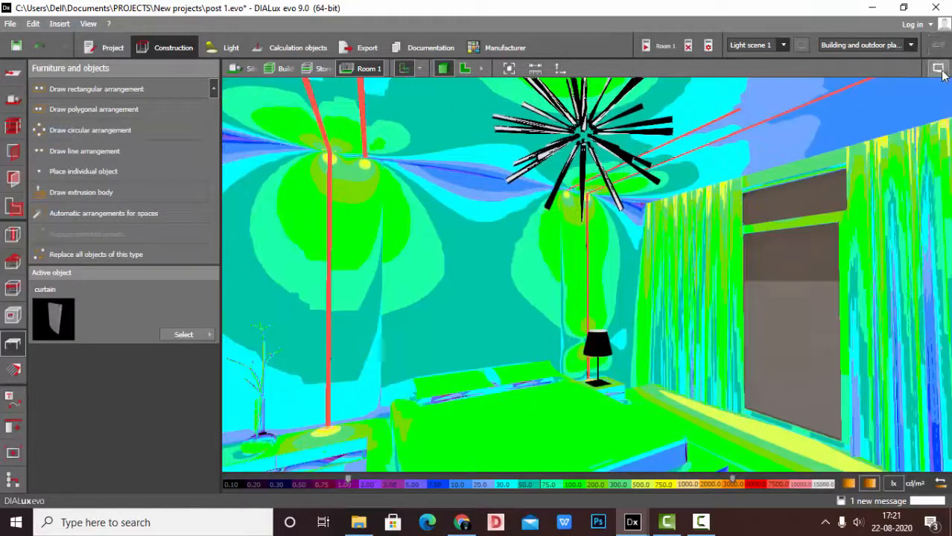
{"action": "mouse_move", "coordinate": [942, 70]}
{"action": "left_click", "coordinate": [876, 87]}
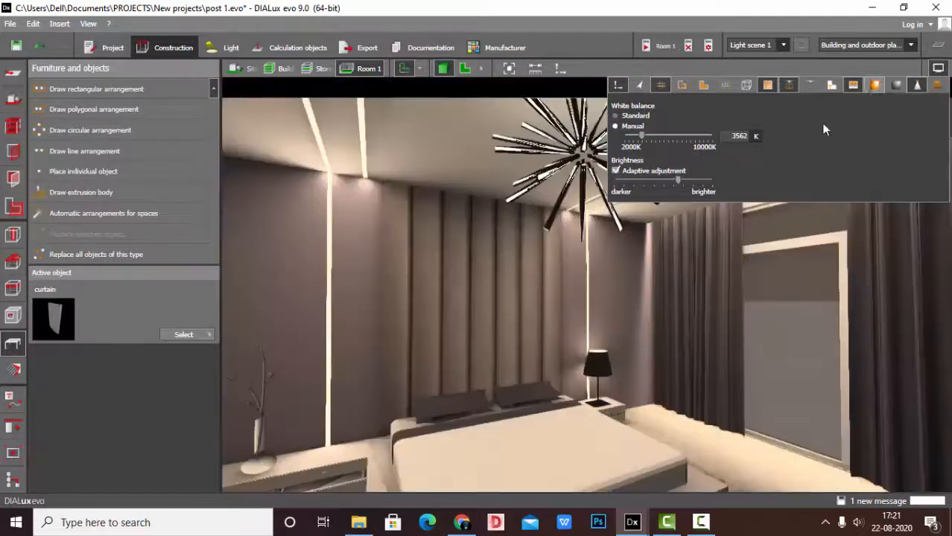
{"action": "right_click_drag", "start_coordinate": [688, 305], "coordinate": [844, 216]}
{"action": "mouse_move", "coordinate": [937, 70]}
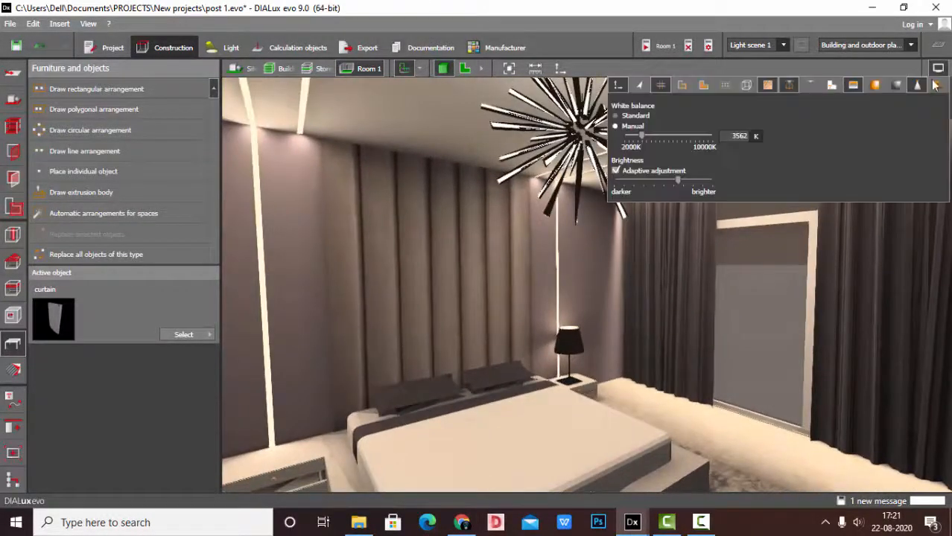
Set the manual white balance to 4013 K and raise the display brightness for the bedroom view
{"action": "left_click_drag", "start_coordinate": [637, 137], "coordinate": [645, 135]}
{"action": "left_click_drag", "start_coordinate": [678, 179], "coordinate": [701, 181]}
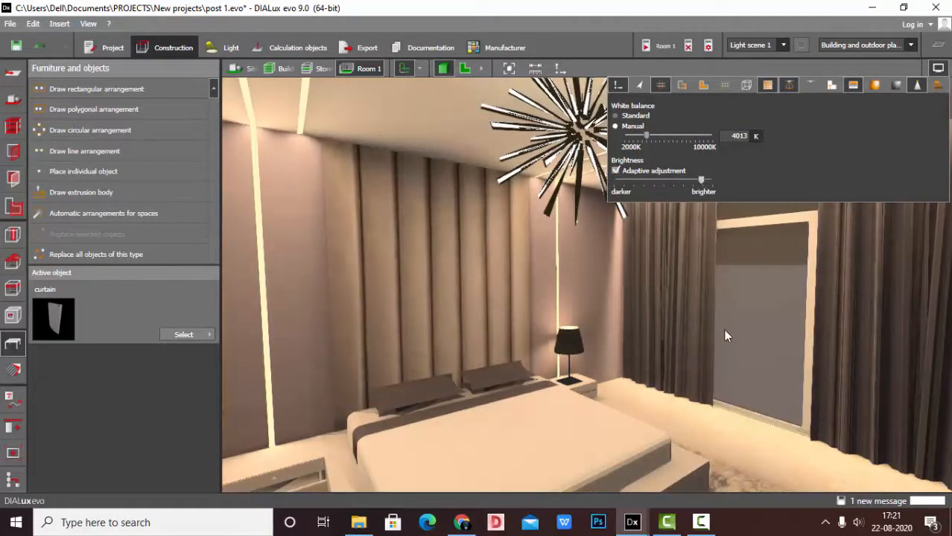
{"action": "right_click_drag", "start_coordinate": [741, 337], "coordinate": [622, 176]}
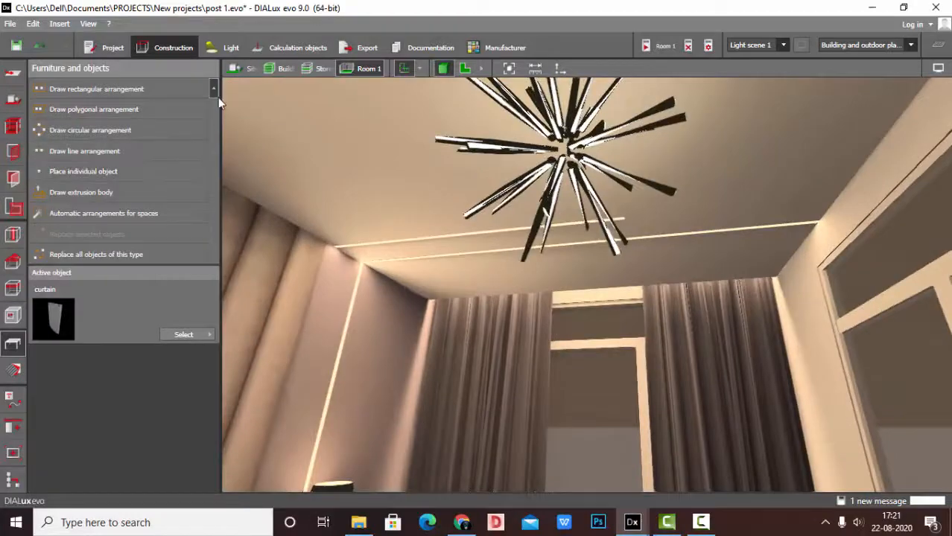
{"action": "right_click_drag", "start_coordinate": [564, 281], "coordinate": [457, 345]}
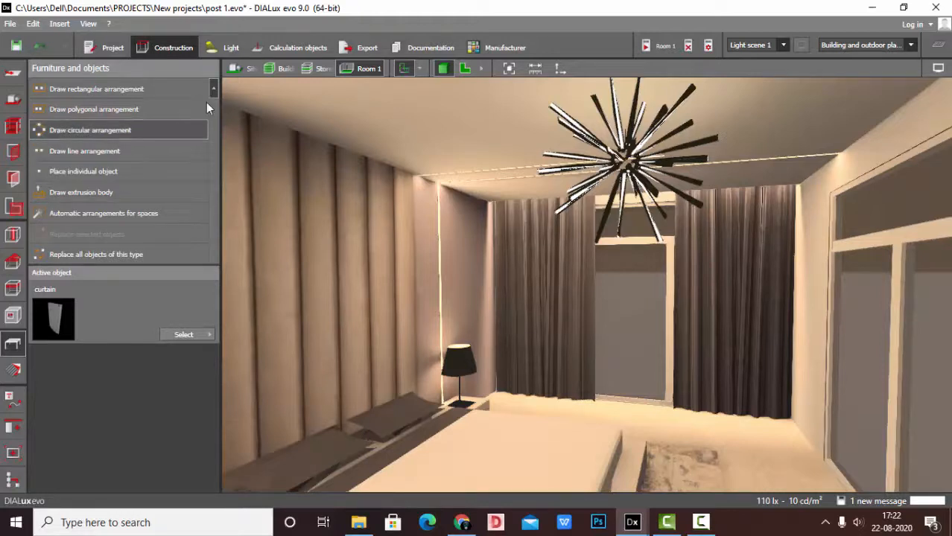
In the light area, inspect the light distributions of the table lamp and the Supernova chandelier
{"action": "left_click", "coordinate": [223, 47]}
{"action": "left_click", "coordinate": [462, 362]}
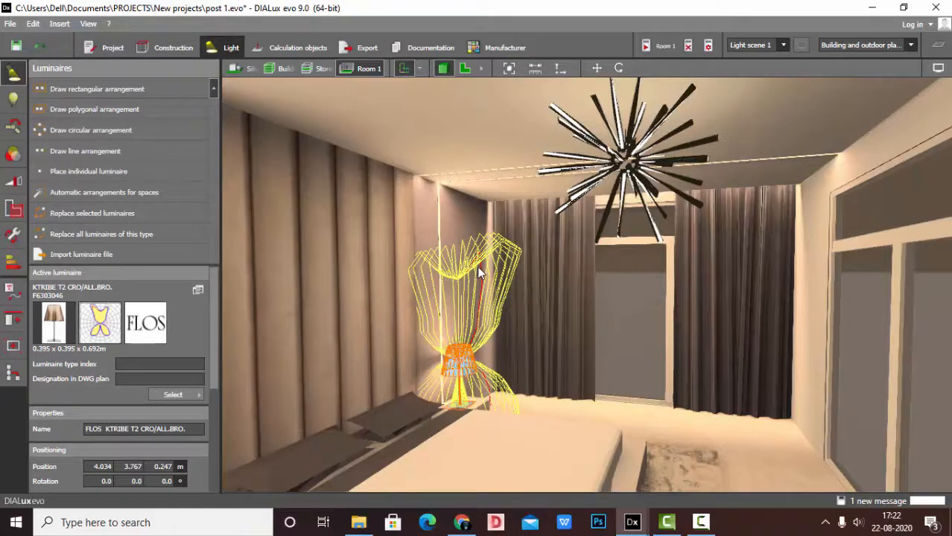
{"action": "left_click", "coordinate": [648, 423]}
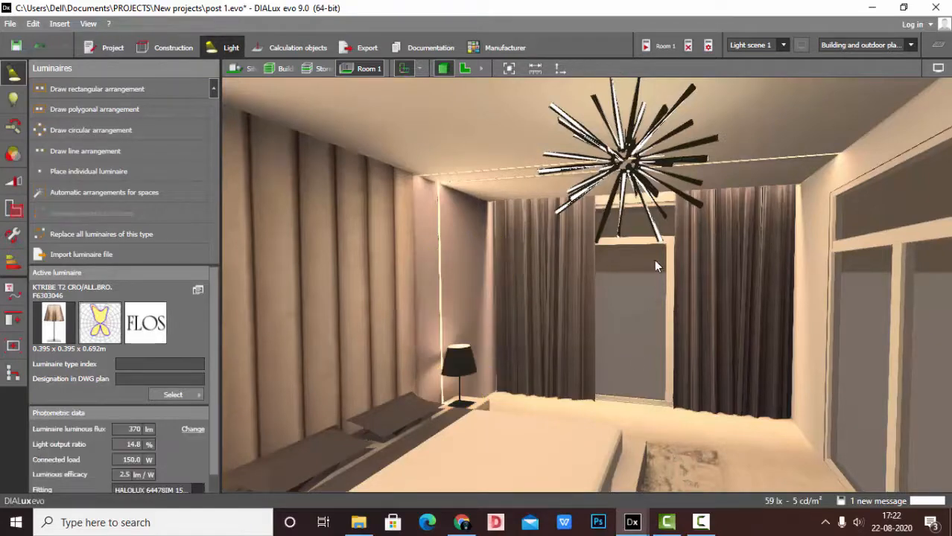
{"action": "left_click", "coordinate": [635, 201]}
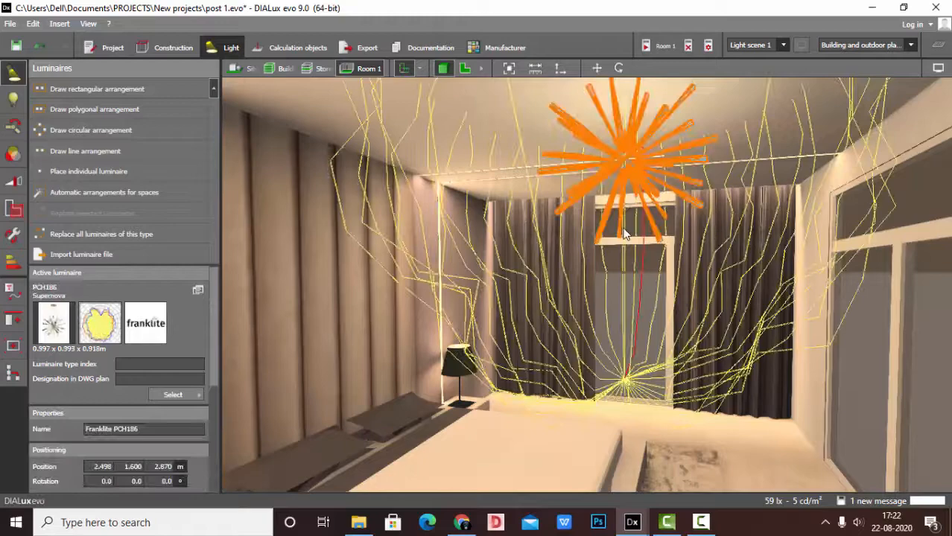
{"action": "left_click", "coordinate": [737, 432]}
Examine the direct-light result around the chandelier, ceiling and bed wall from close up and from farther back
{"action": "scroll", "coordinate": [604, 312], "scroll_direction": "down", "scroll_amount": 3}
{"action": "scroll", "coordinate": [583, 177], "scroll_direction": "up", "scroll_amount": 3}
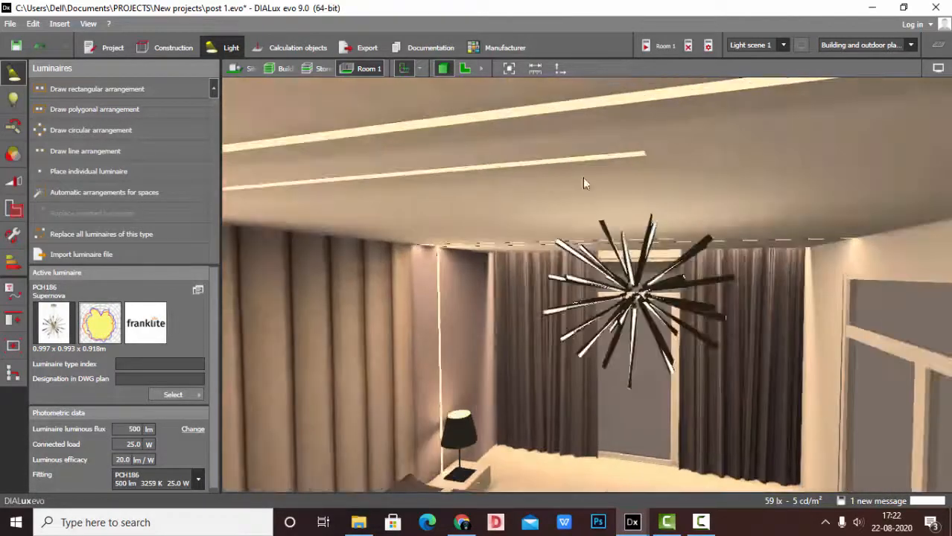
{"action": "scroll", "coordinate": [598, 142], "scroll_direction": "down", "scroll_amount": 1}
{"action": "scroll", "coordinate": [600, 146], "scroll_direction": "up", "scroll_amount": 3}
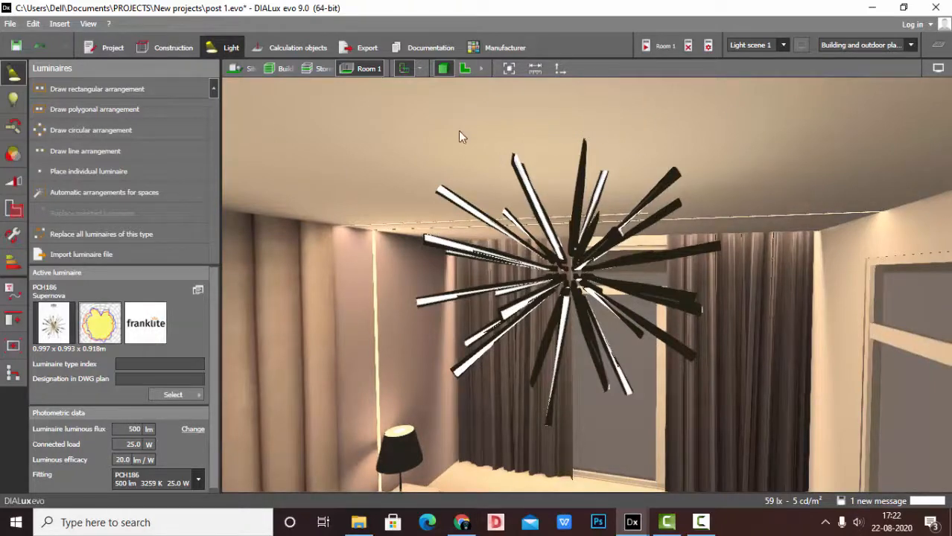
{"action": "middle_click_drag", "start_coordinate": [535, 153], "coordinate": [583, 97]}
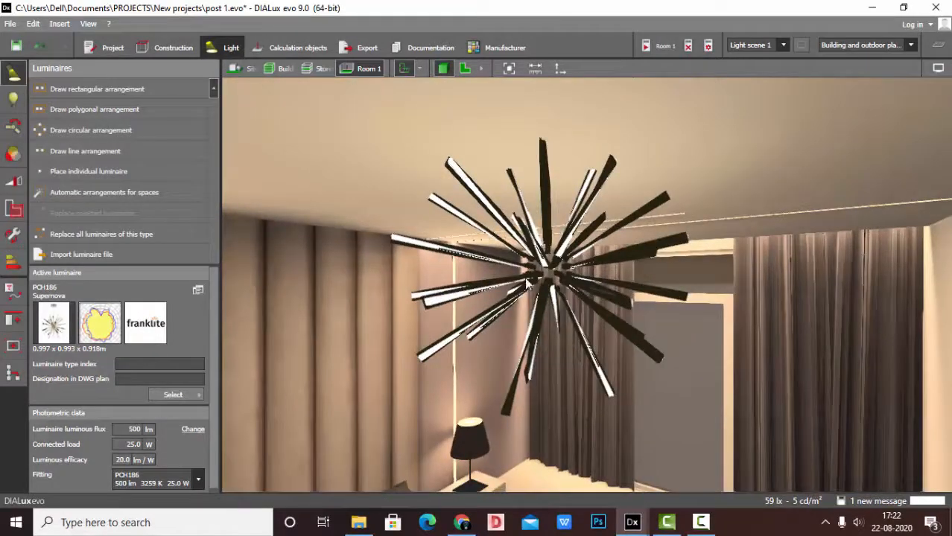
{"action": "scroll", "coordinate": [610, 131], "scroll_direction": "down", "scroll_amount": 2}
{"action": "mouse_move", "coordinate": [548, 220]}
{"action": "right_mouse_down"}
{"action": "mouse_move", "coordinate": [512, 232]}
{"action": "mouse_move", "coordinate": [542, 237]}
{"action": "right_mouse_up"}
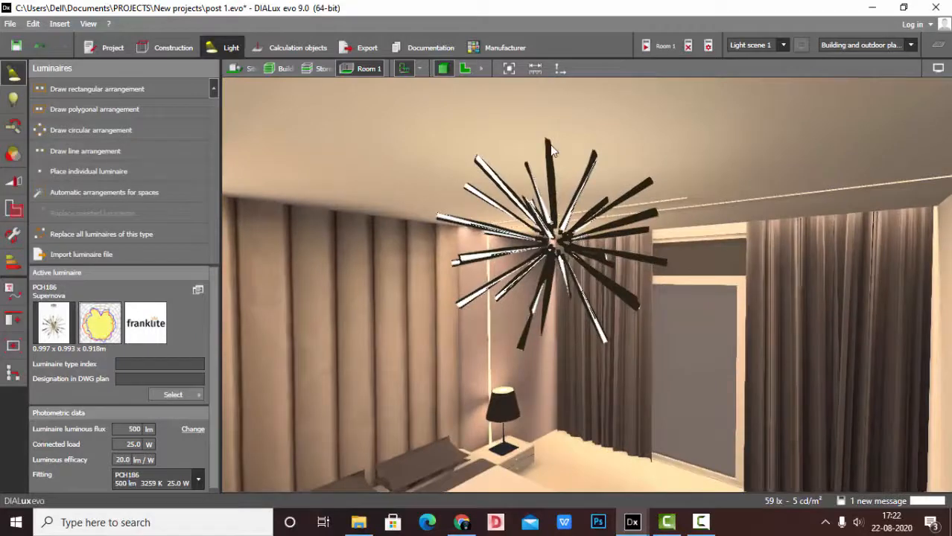
{"action": "right_click_drag", "start_coordinate": [551, 149], "coordinate": [636, 367]}
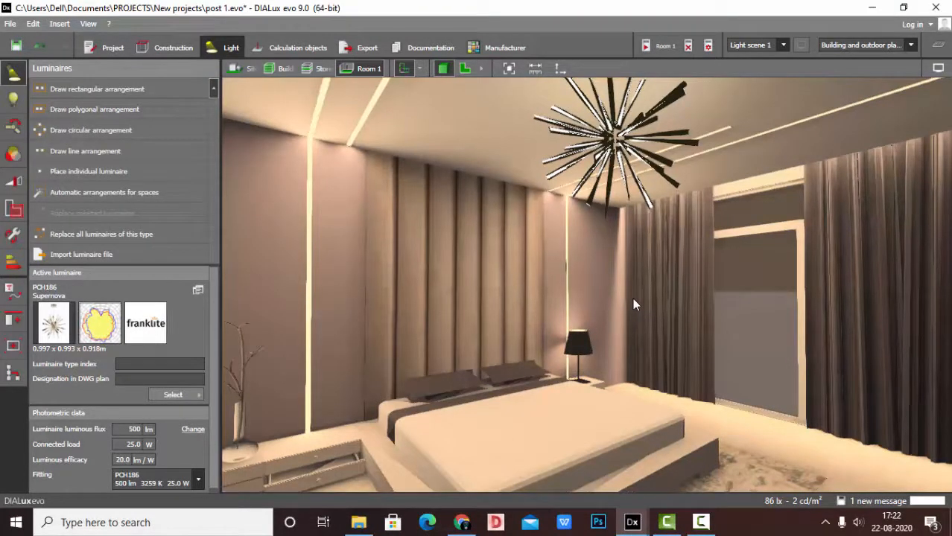
{"action": "mouse_move", "coordinate": [632, 522]}
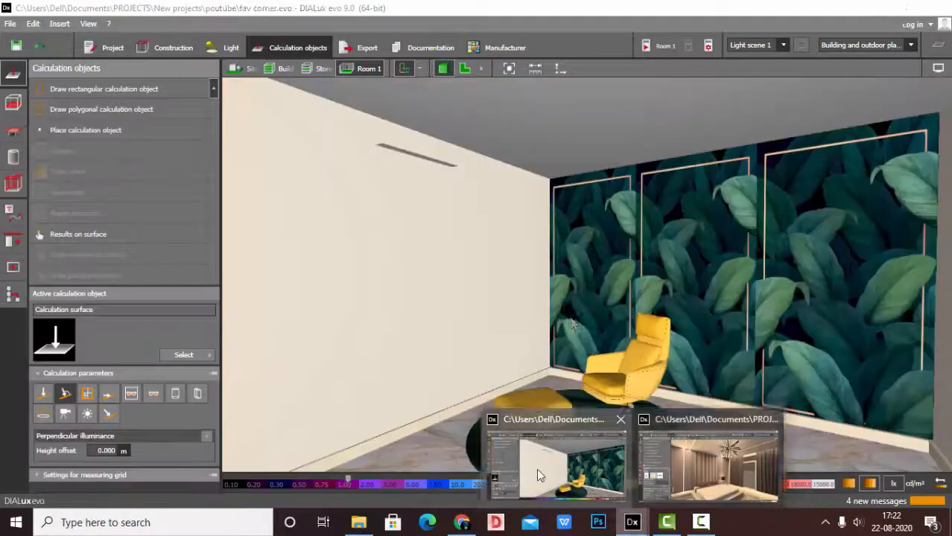
Switch to the fav corner project and select the linear SRL 70S luminaire in the light area
{"action": "left_click", "coordinate": [536, 469]}
{"action": "right_click_drag", "start_coordinate": [373, 291], "coordinate": [547, 315]}
{"action": "right_click_drag", "start_coordinate": [369, 269], "coordinate": [589, 328]}
{"action": "scroll", "coordinate": [571, 361], "scroll_direction": "up", "scroll_amount": 1}
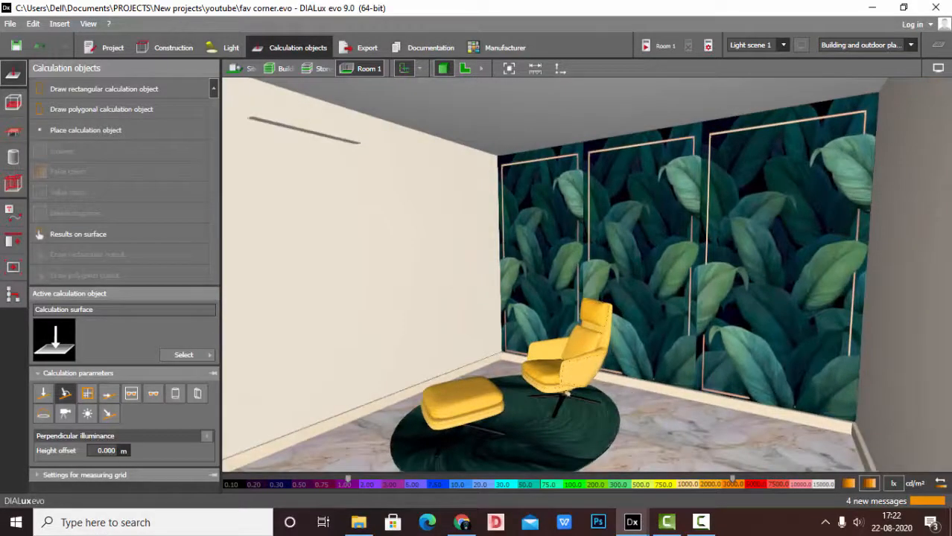
{"action": "left_click", "coordinate": [178, 45]}
{"action": "right_click_drag", "start_coordinate": [614, 346], "coordinate": [486, 291]}
{"action": "left_click", "coordinate": [231, 47]}
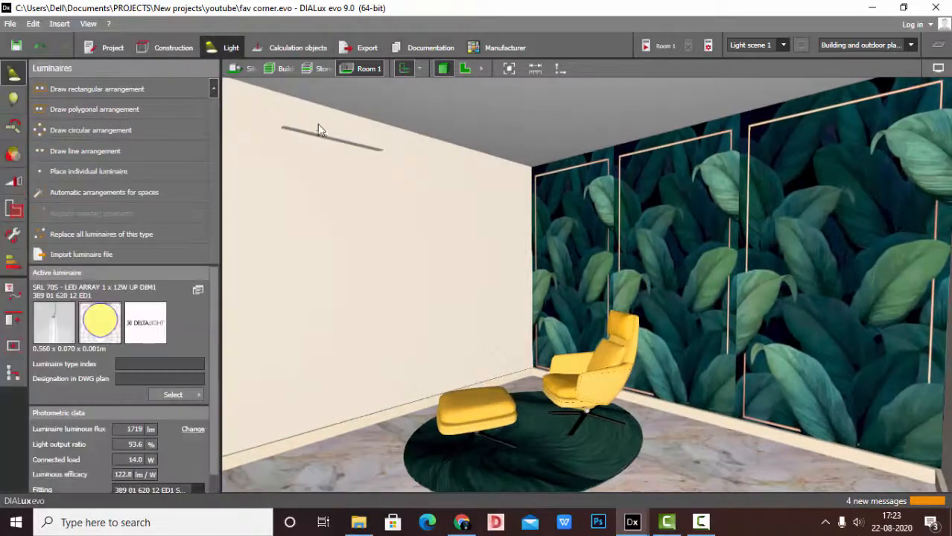
{"action": "left_click", "coordinate": [323, 137]}
{"action": "scroll", "coordinate": [487, 233], "scroll_direction": "down", "scroll_amount": 3}
{"action": "scroll", "coordinate": [366, 129], "scroll_direction": "up", "scroll_amount": 2}
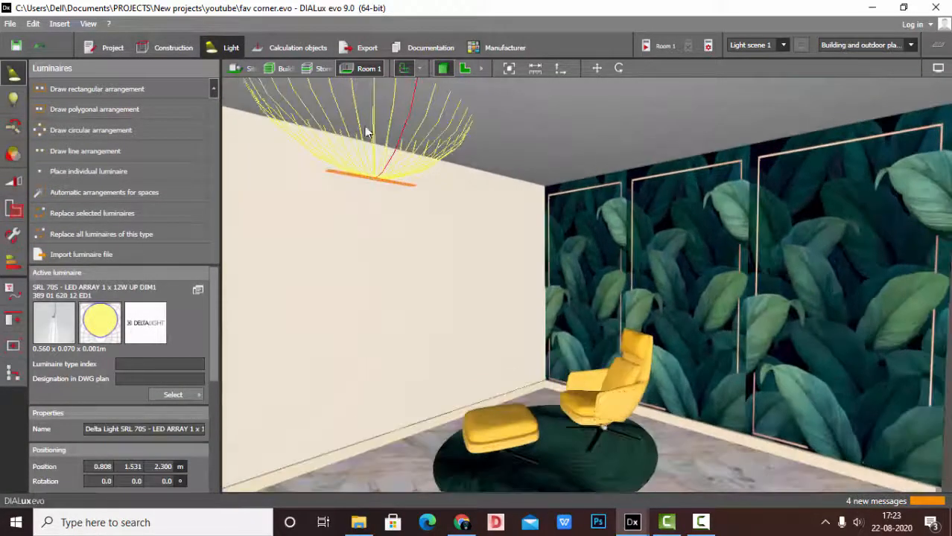
In the floor plan, move the linear luminaire above the footstool to about X 1.047 m, Y 2.470 m, and return to the 3D view
{"action": "scroll", "coordinate": [620, 104], "scroll_direction": "up", "scroll_amount": 1}
{"action": "left_click", "coordinate": [597, 69]}
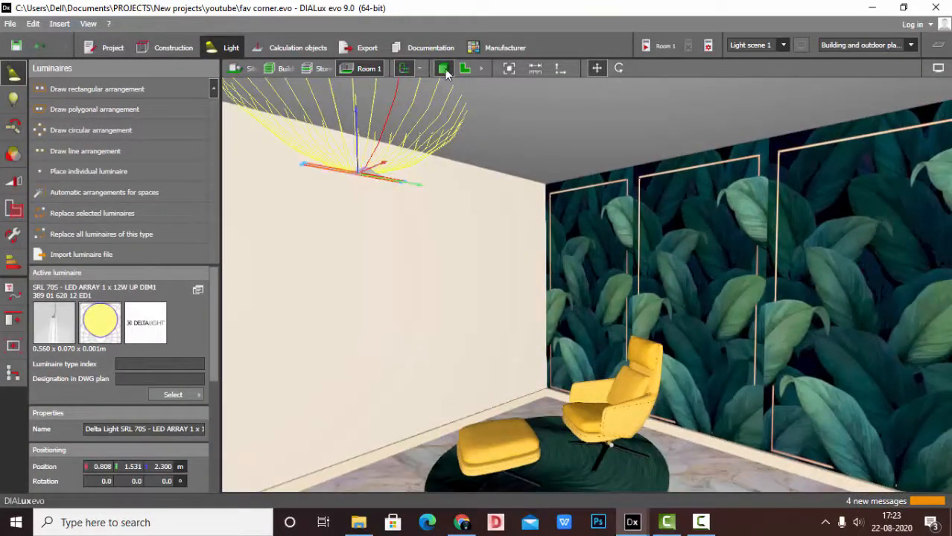
{"action": "left_click", "coordinate": [466, 69]}
{"action": "scroll", "coordinate": [477, 321], "scroll_direction": "up", "scroll_amount": 1}
{"action": "scroll", "coordinate": [478, 338], "scroll_direction": "down", "scroll_amount": 3}
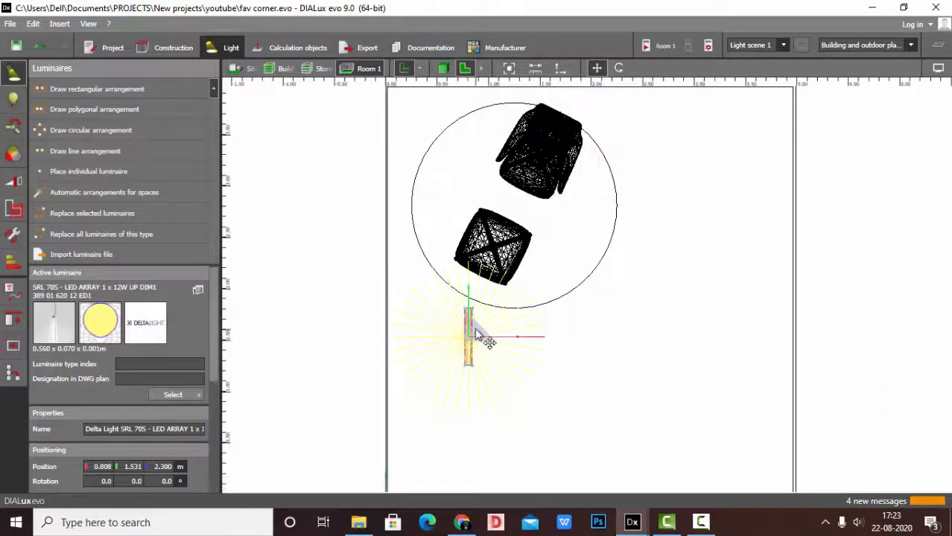
{"action": "left_click_drag", "start_coordinate": [470, 329], "coordinate": [495, 231]}
{"action": "scroll", "coordinate": [529, 156], "scroll_direction": "up", "scroll_amount": 1}
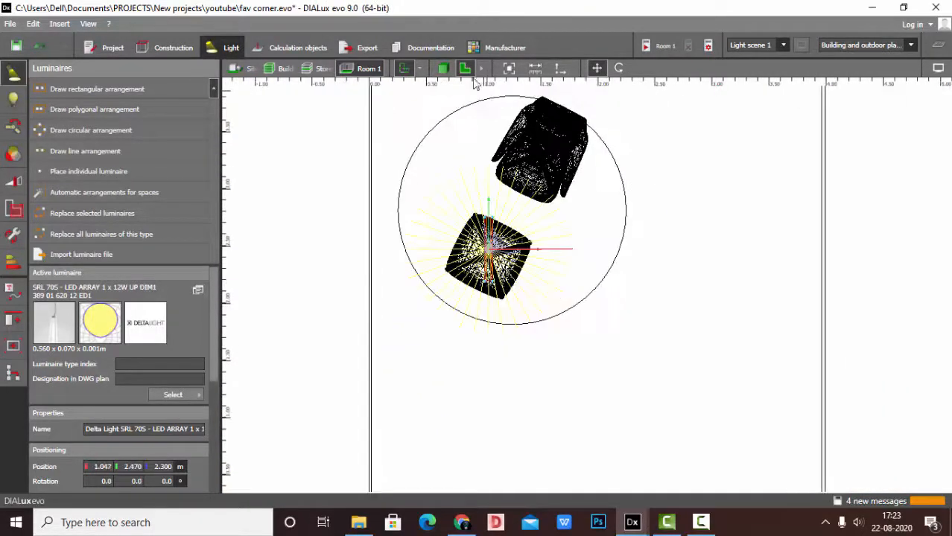
{"action": "left_click", "coordinate": [443, 69]}
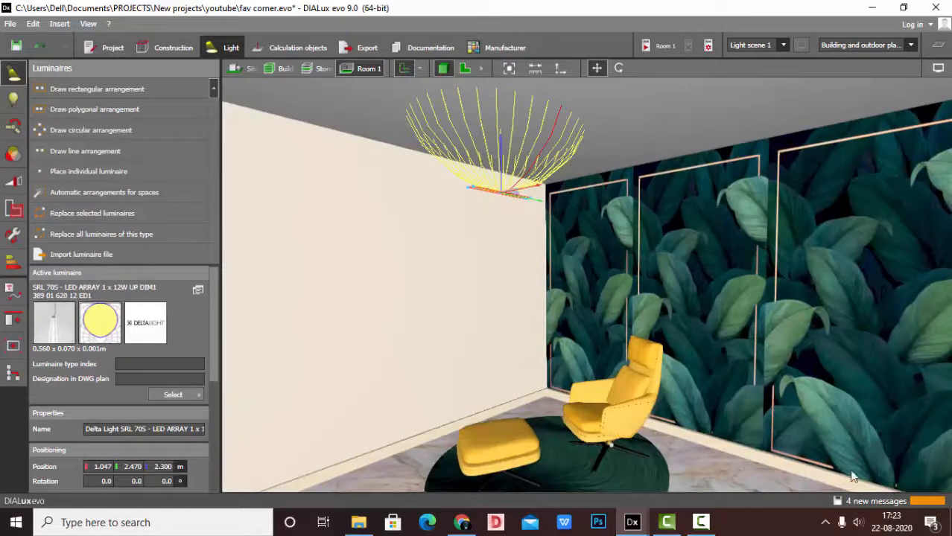
Examine the upward light distribution of the linear luminaire relative to the ceiling, wall and armchair, and deselect it
{"action": "scroll", "coordinate": [650, 259], "scroll_direction": "up", "scroll_amount": 1}
{"action": "scroll", "coordinate": [500, 325], "scroll_direction": "up", "scroll_amount": 1}
{"action": "left_click", "coordinate": [509, 311]}
{"action": "right_click_drag", "start_coordinate": [510, 311], "coordinate": [505, 162]}
{"action": "left_click", "coordinate": [506, 164]}
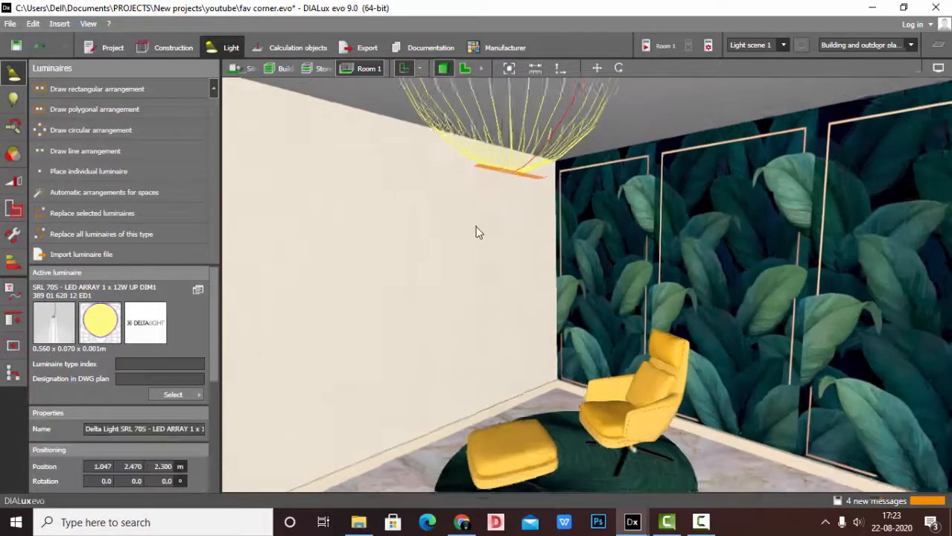
{"action": "scroll", "coordinate": [595, 121], "scroll_direction": "up", "scroll_amount": 3}
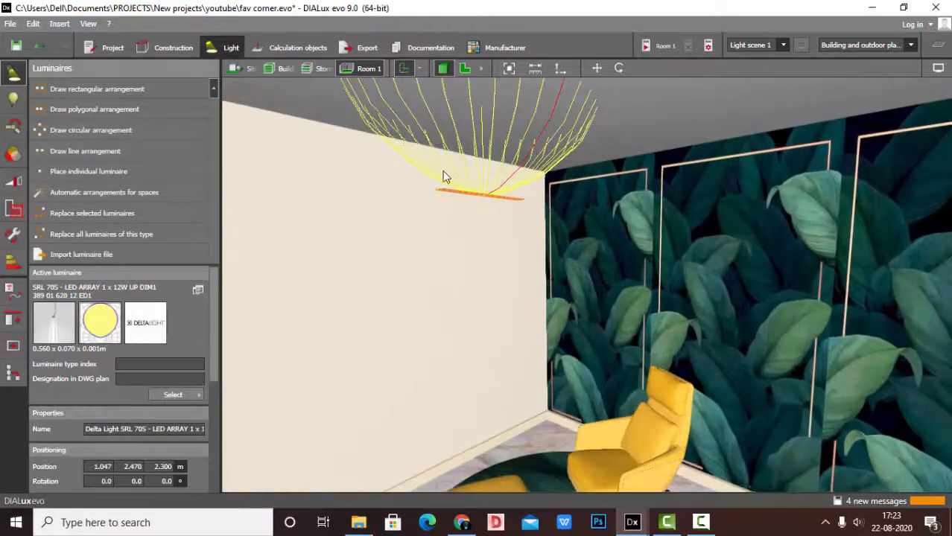
{"action": "scroll", "coordinate": [468, 210], "scroll_direction": "down", "scroll_amount": 1}
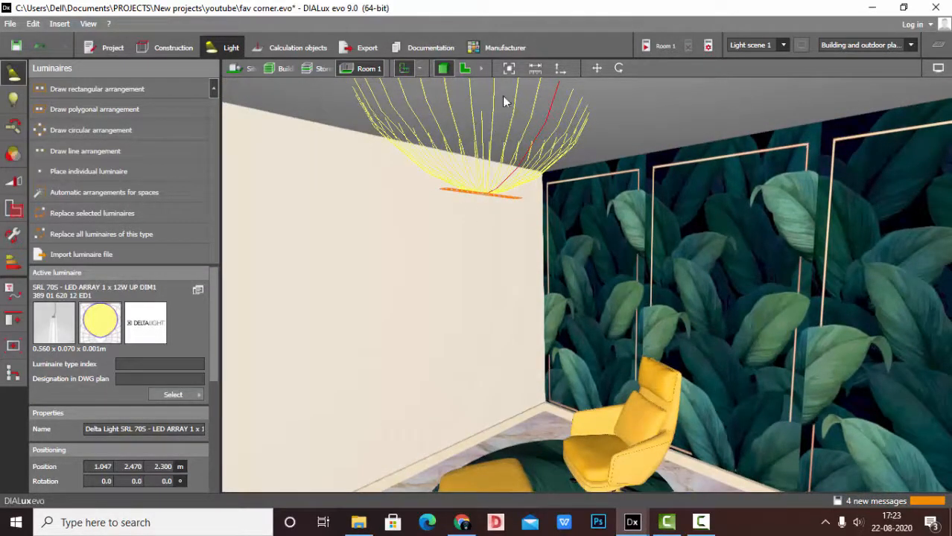
{"action": "scroll", "coordinate": [430, 183], "scroll_direction": "down", "scroll_amount": 1}
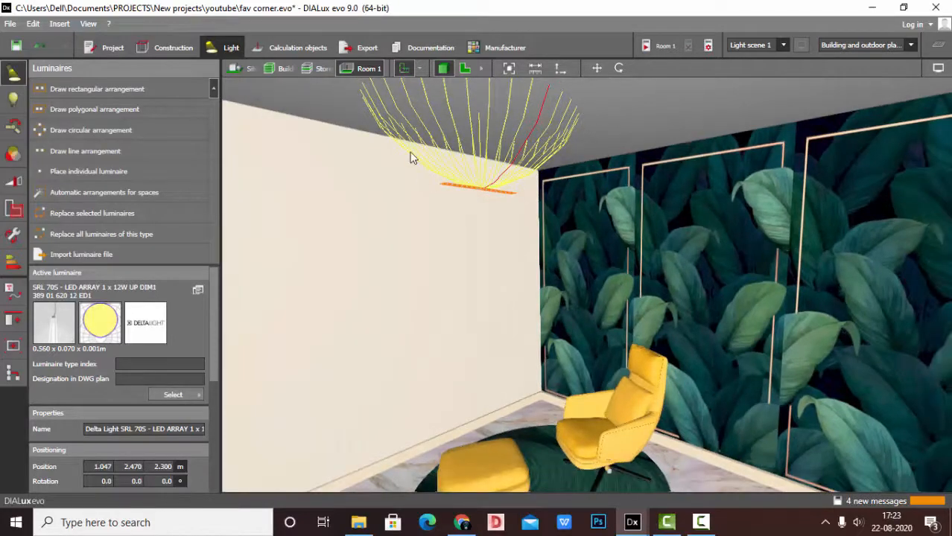
{"action": "scroll", "coordinate": [420, 160], "scroll_direction": "down", "scroll_amount": 2}
{"action": "scroll", "coordinate": [452, 232], "scroll_direction": "up", "scroll_amount": 1}
{"action": "scroll", "coordinate": [452, 232], "scroll_direction": "down", "scroll_amount": 2}
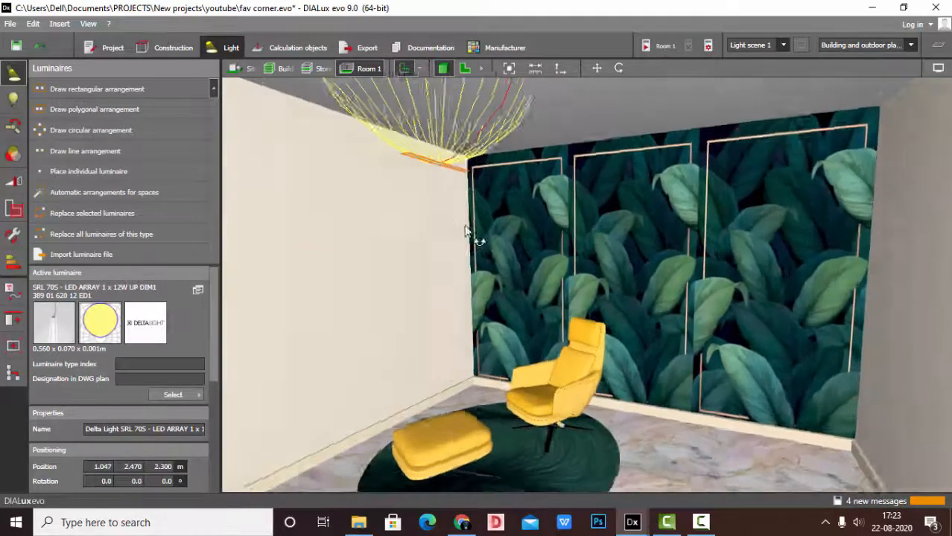
{"action": "scroll", "coordinate": [431, 130], "scroll_direction": "up", "scroll_amount": 2}
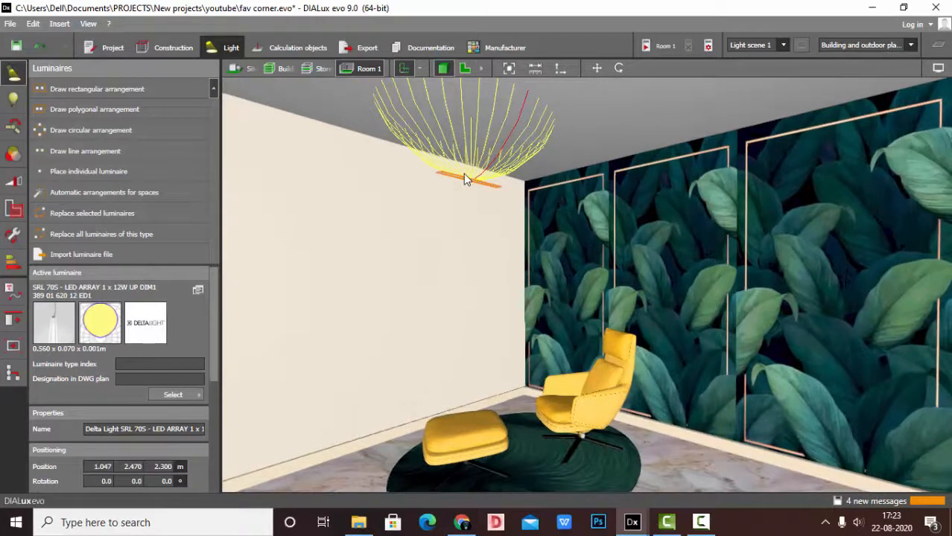
{"action": "left_click", "coordinate": [389, 264]}
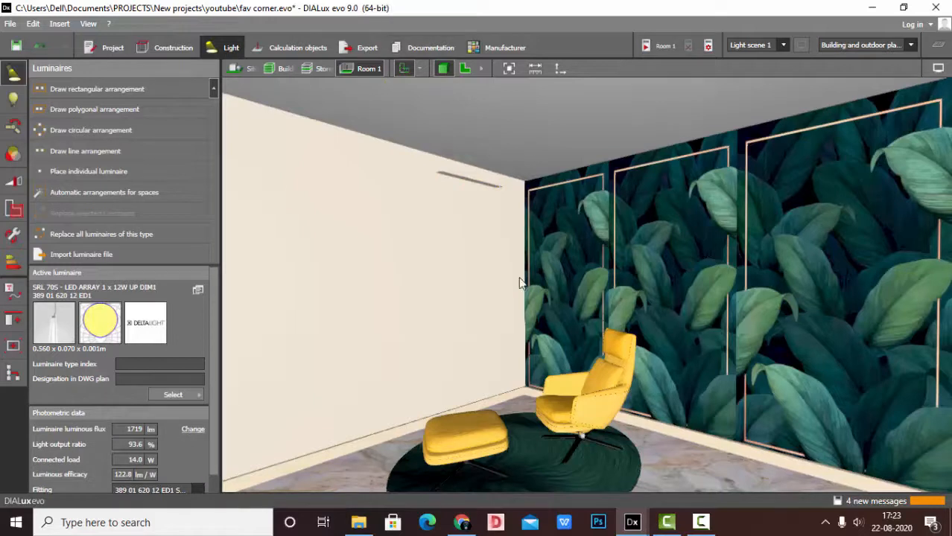
{"action": "left_click", "coordinate": [479, 191]}
{"action": "left_click", "coordinate": [428, 278]}
Calculate Room 1 in Fast mode with Only direct light enabled and hide the results overview
{"action": "left_click", "coordinate": [707, 45]}
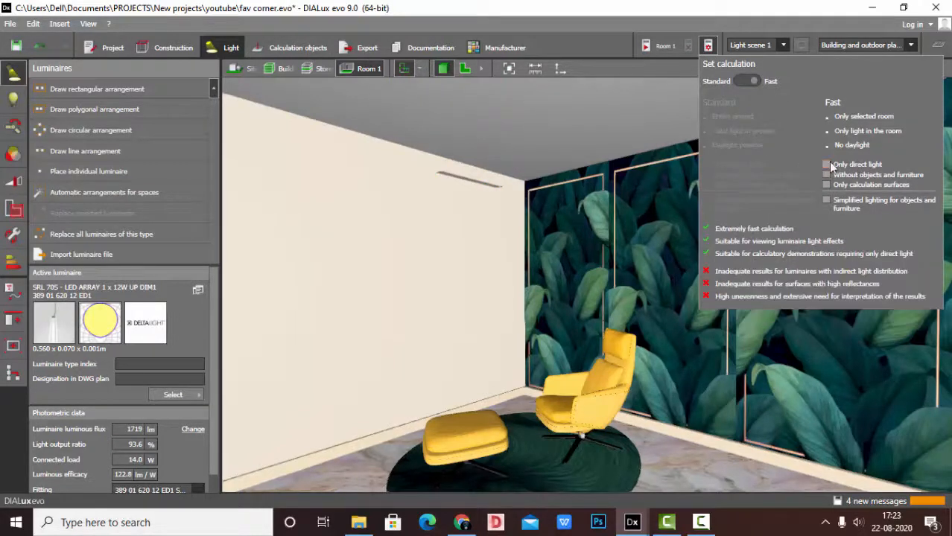
{"action": "left_click", "coordinate": [660, 46]}
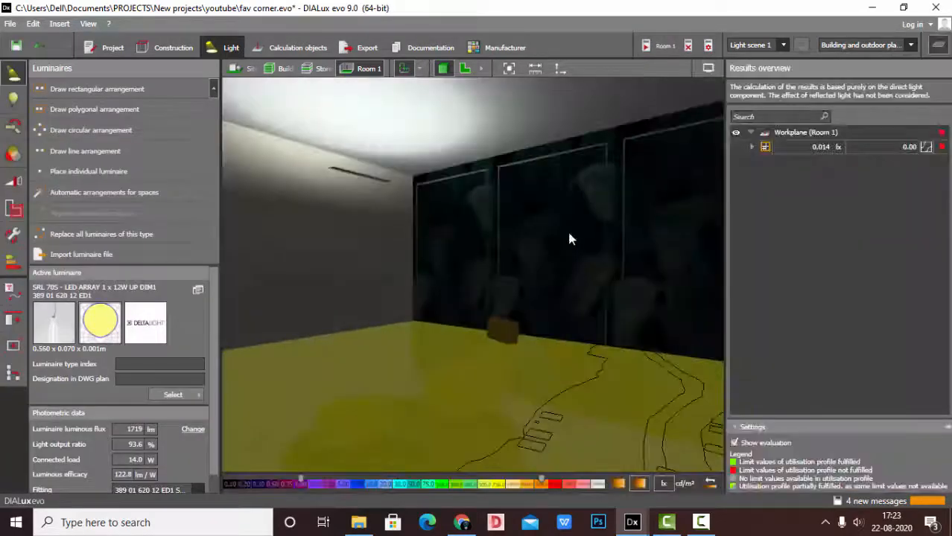
{"action": "left_click", "coordinate": [937, 67]}
Frame the direct-light result with the ceiling glow and armchair, and save it as a new view in the export area
{"action": "middle_click_drag", "start_coordinate": [674, 293], "coordinate": [596, 237]}
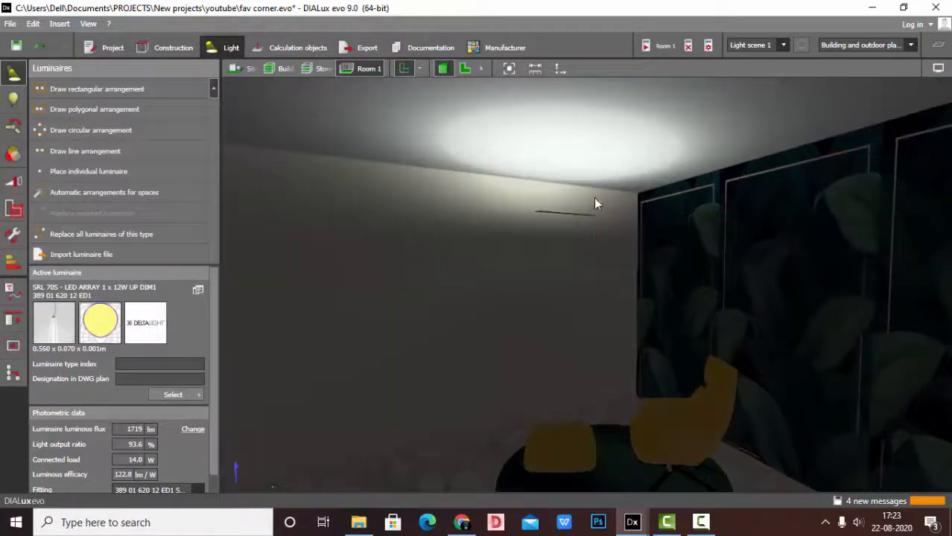
{"action": "middle_click_drag", "start_coordinate": [595, 203], "coordinate": [450, 140]}
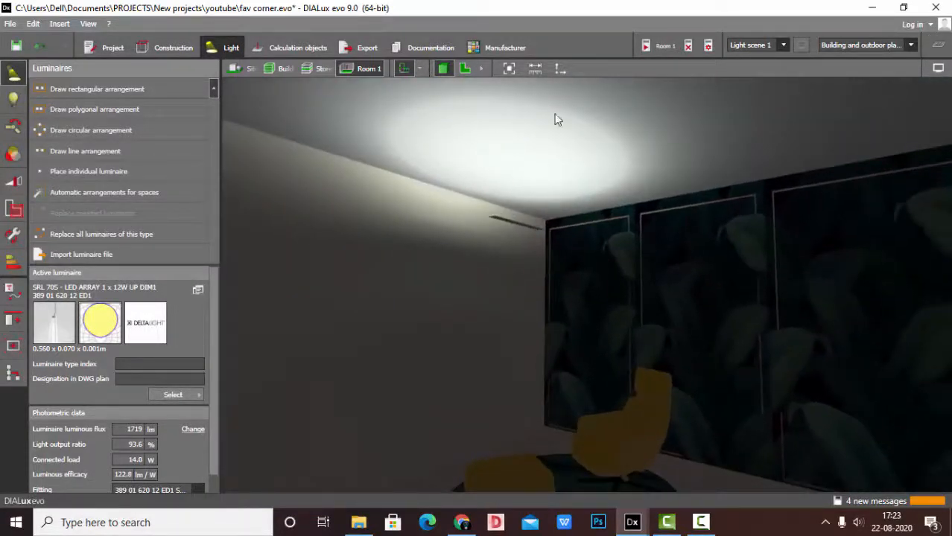
{"action": "middle_click_drag", "start_coordinate": [581, 173], "coordinate": [437, 160]}
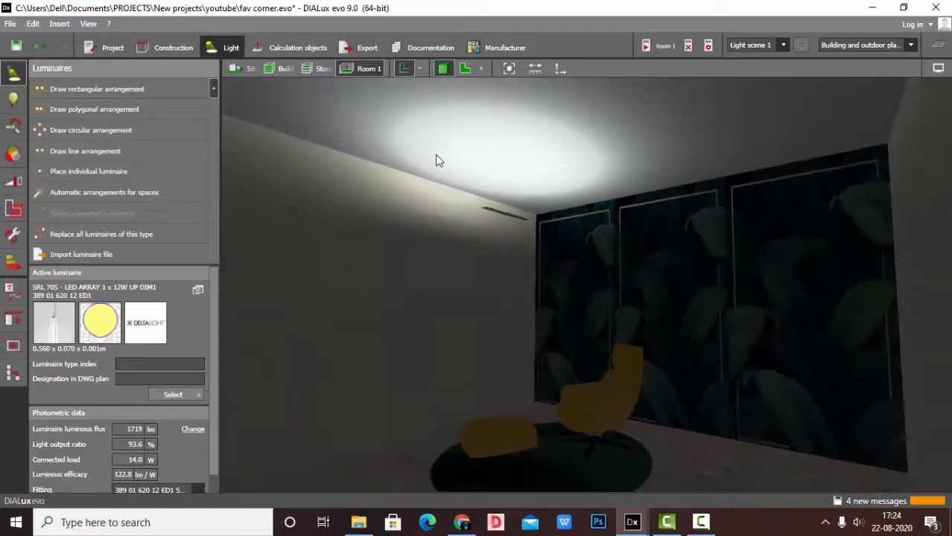
{"action": "middle_click_drag", "start_coordinate": [531, 228], "coordinate": [497, 266]}
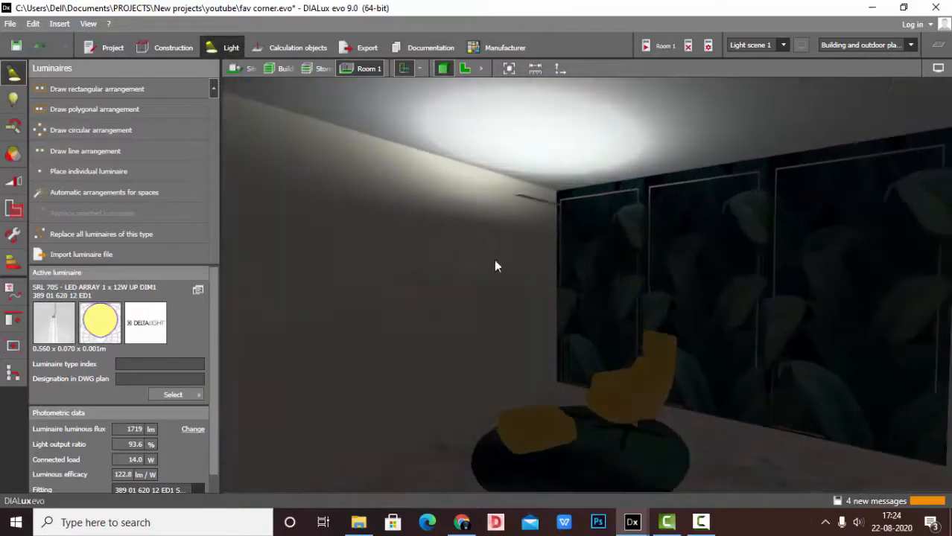
{"action": "left_click", "coordinate": [358, 49]}
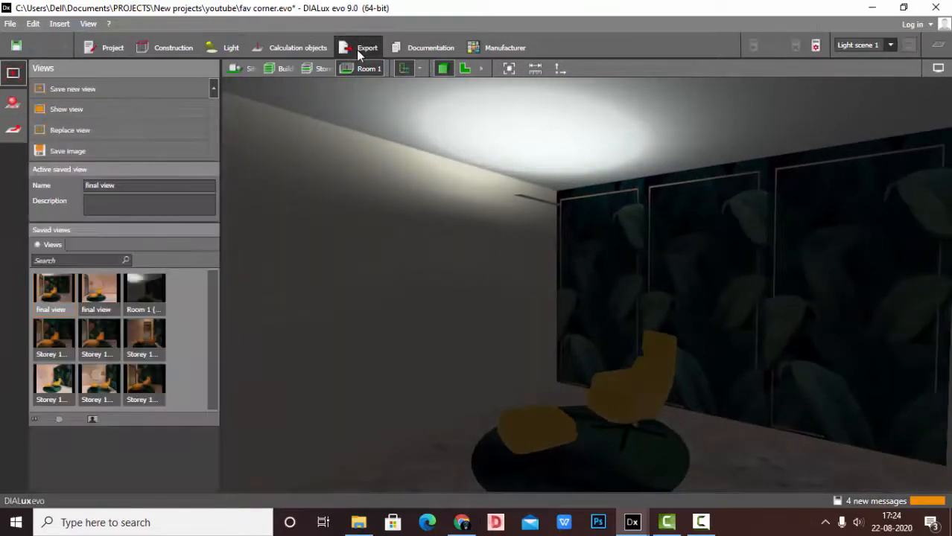
{"action": "left_click", "coordinate": [90, 89]}
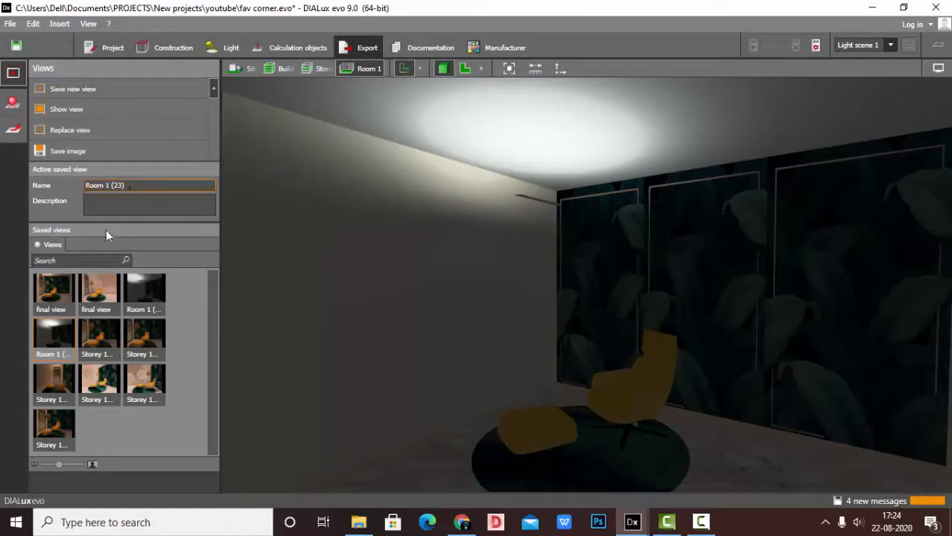
Save the direct-light image of the room to the desktop as the JPEG file V1
{"action": "left_click", "coordinate": [72, 153]}
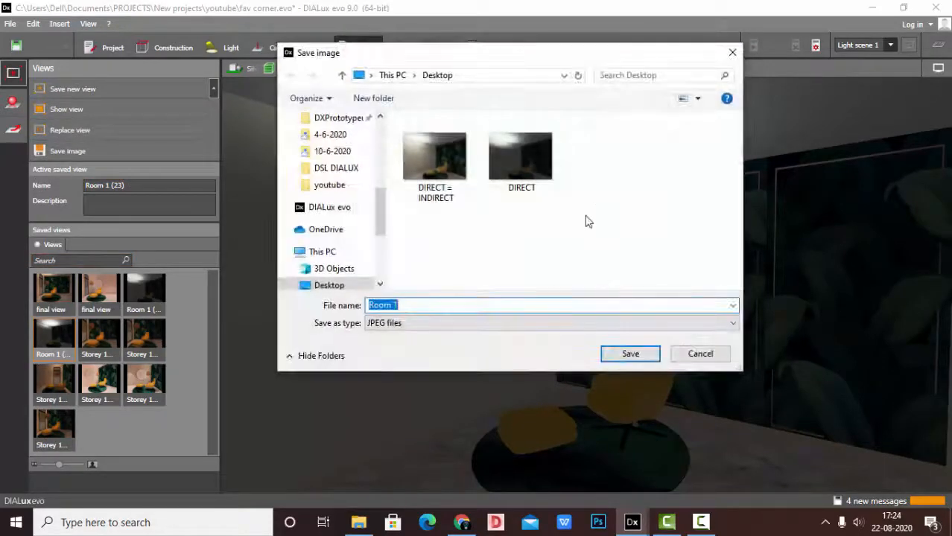
{"action": "left_click", "coordinate": [725, 41]}
{"action": "left_click", "coordinate": [71, 152]}
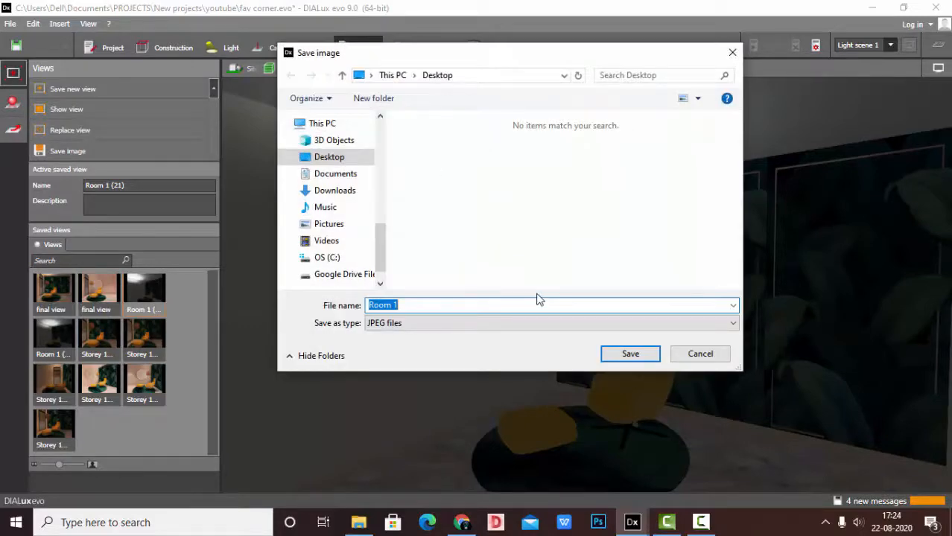
{"action": "type", "text": "V1"}
{"action": "key", "text": "Return"}
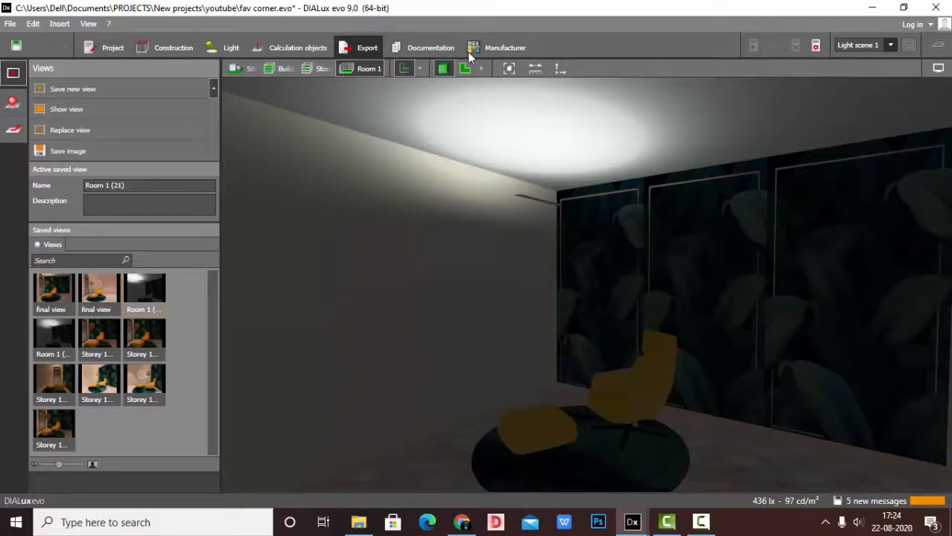
Recalculate Room 1 in Fast mode with Only direct light turned off and hide the results overview
{"action": "left_click", "coordinate": [320, 51]}
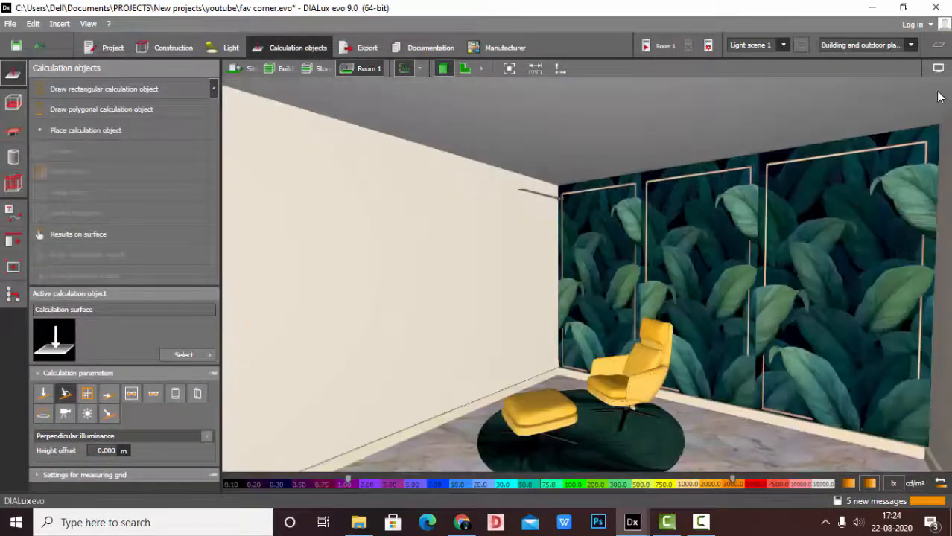
{"action": "left_click", "coordinate": [708, 46]}
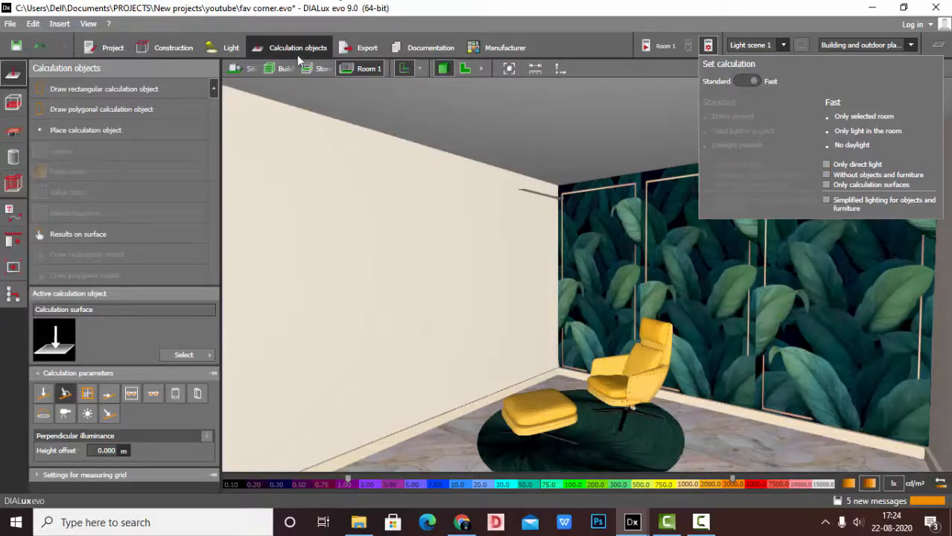
{"action": "left_click", "coordinate": [669, 46]}
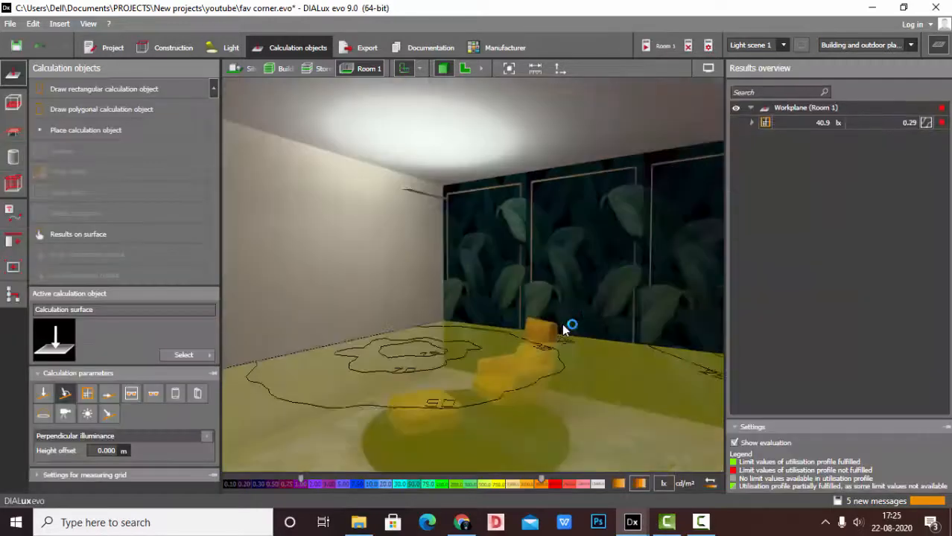
{"action": "left_click", "coordinate": [937, 46]}
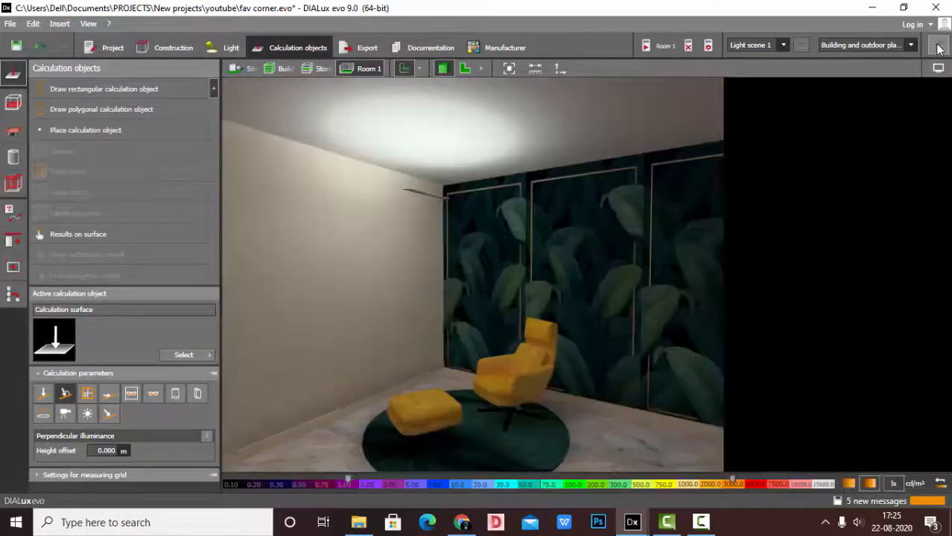
{"action": "mouse_move", "coordinate": [699, 218]}
{"action": "right_mouse_down"}
{"action": "mouse_move", "coordinate": [712, 217]}
{"action": "mouse_move", "coordinate": [692, 219]}
{"action": "mouse_move", "coordinate": [705, 222]}
{"action": "right_mouse_up"}
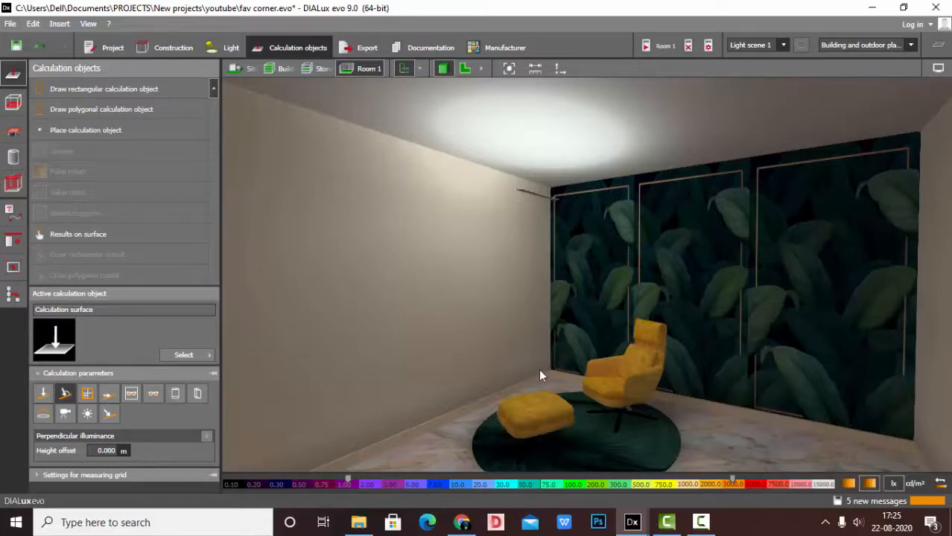
Show the saved view Room 1 (21), save its image as the JPEG file V2, and bring up the desktop
{"action": "left_click", "coordinate": [367, 51]}
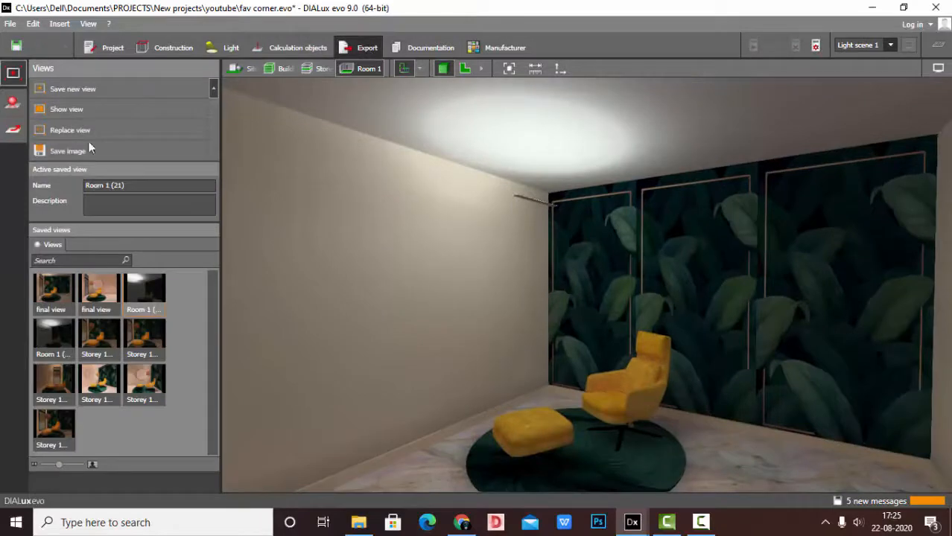
{"action": "left_click", "coordinate": [67, 111]}
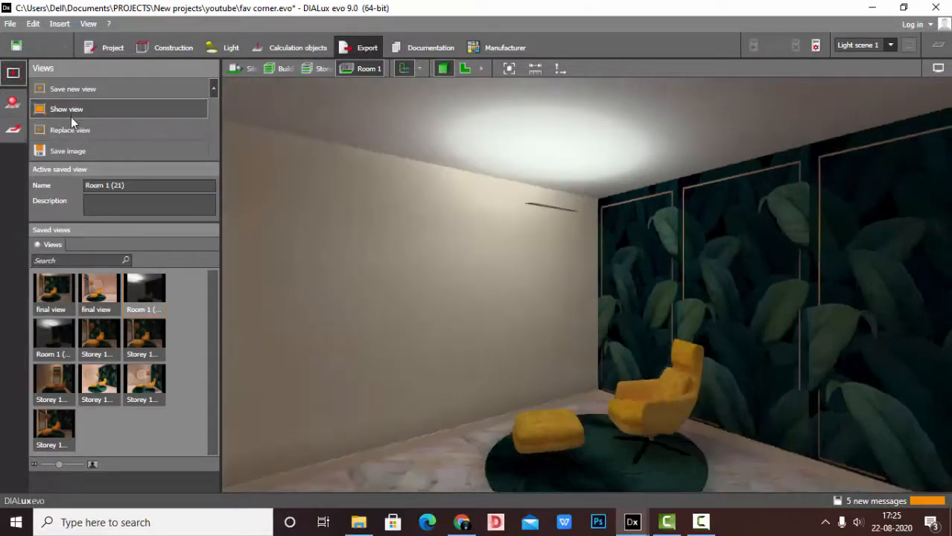
{"action": "left_click", "coordinate": [68, 150]}
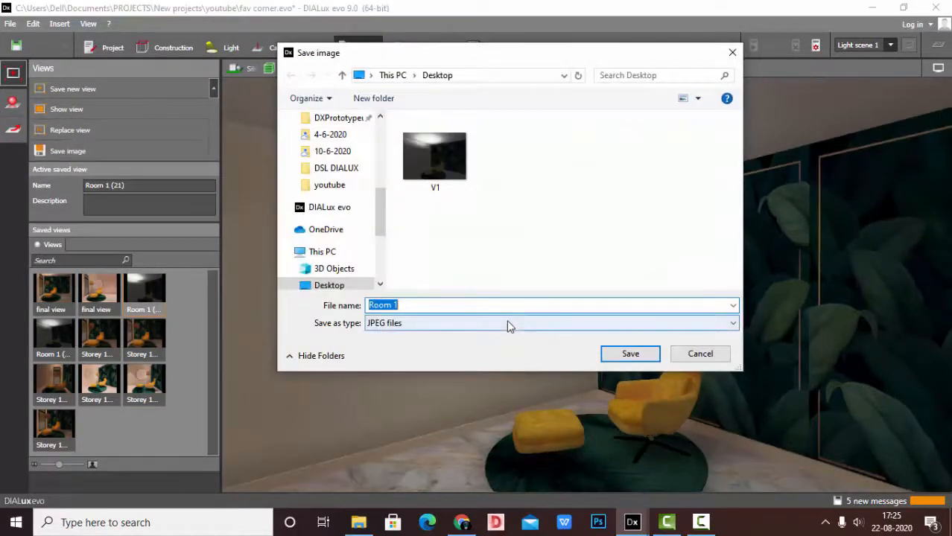
{"action": "type", "text": "V2"}
{"action": "key", "text": "Return"}
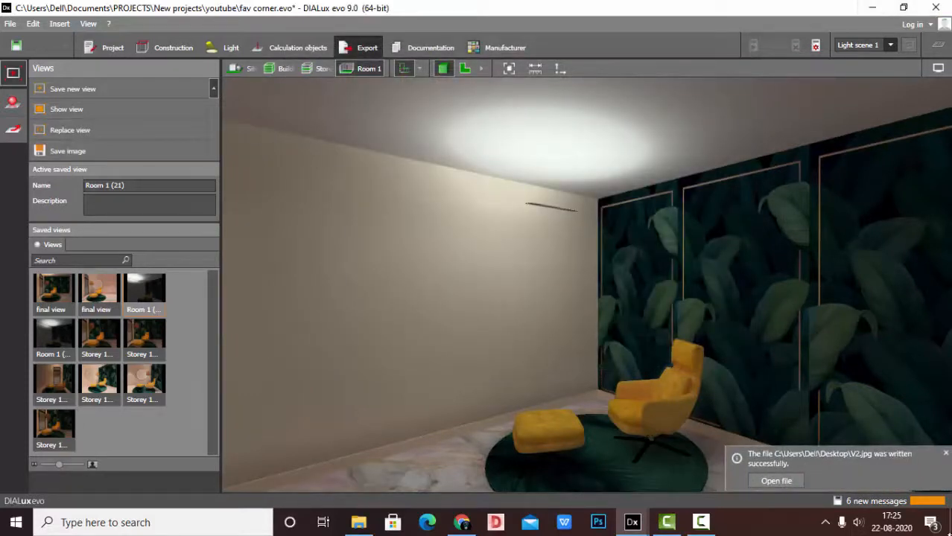
{"action": "left_click", "coordinate": [949, 523]}
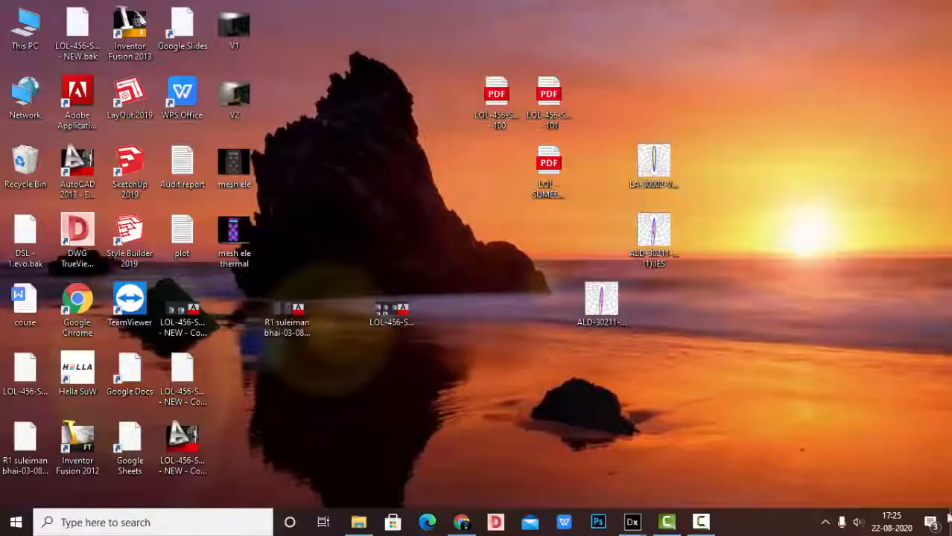
Open the exported images V2 and V1 from the desktop and compare the room's lighting in both
{"action": "double_click", "coordinate": [234, 93]}
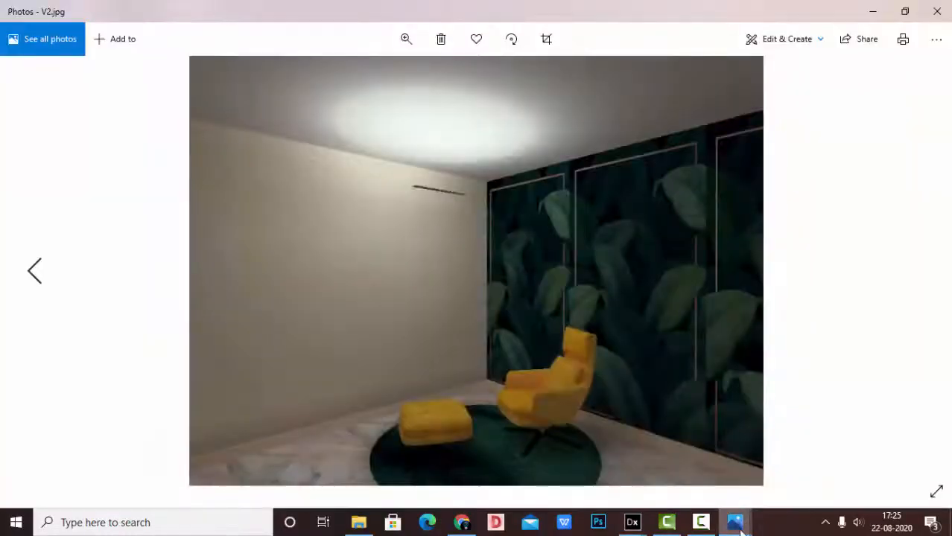
{"action": "mouse_move", "coordinate": [735, 522]}
{"action": "left_click", "coordinate": [633, 460]}
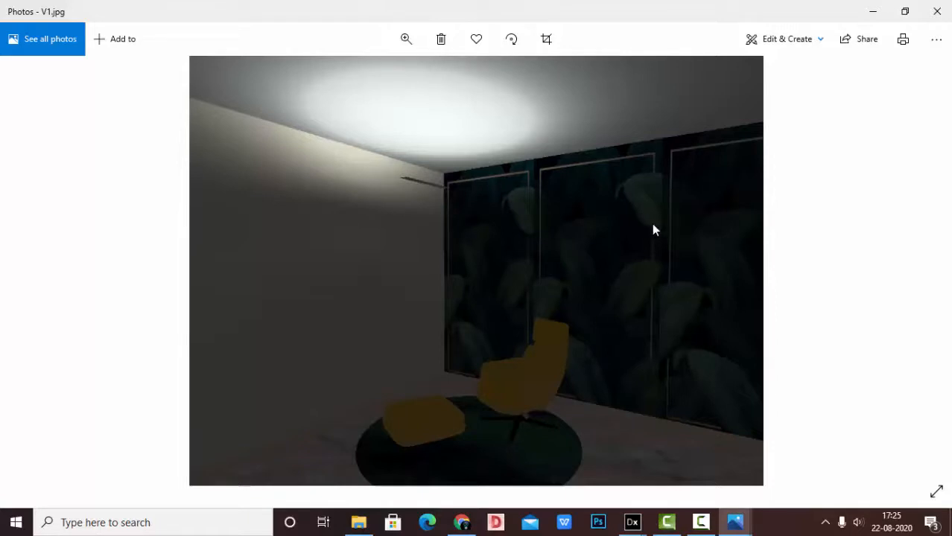
{"action": "left_click", "coordinate": [924, 282]}
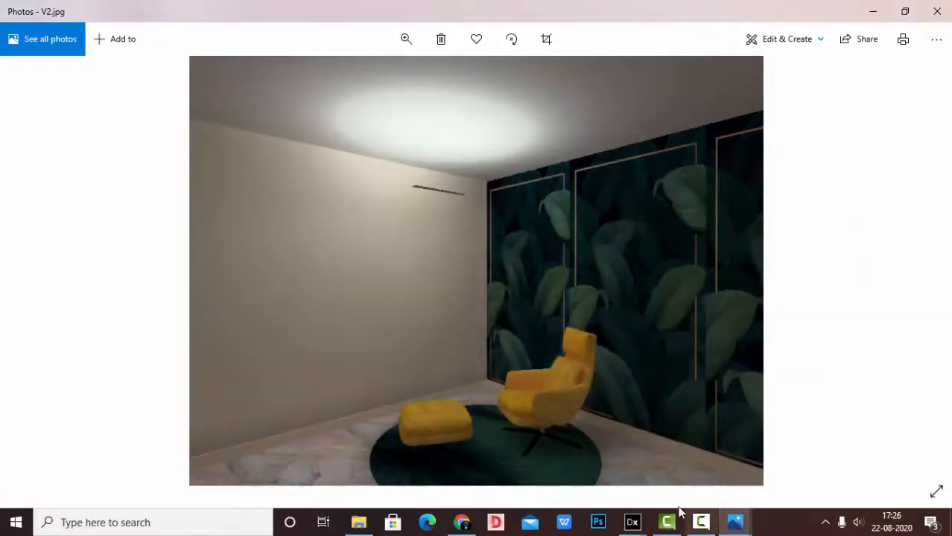
Return to the fav corner project in DIALux evo, check the linear luminaire in the Light area, and show the calculation settings
{"action": "mouse_move", "coordinate": [637, 523]}
{"action": "left_click", "coordinate": [556, 465]}
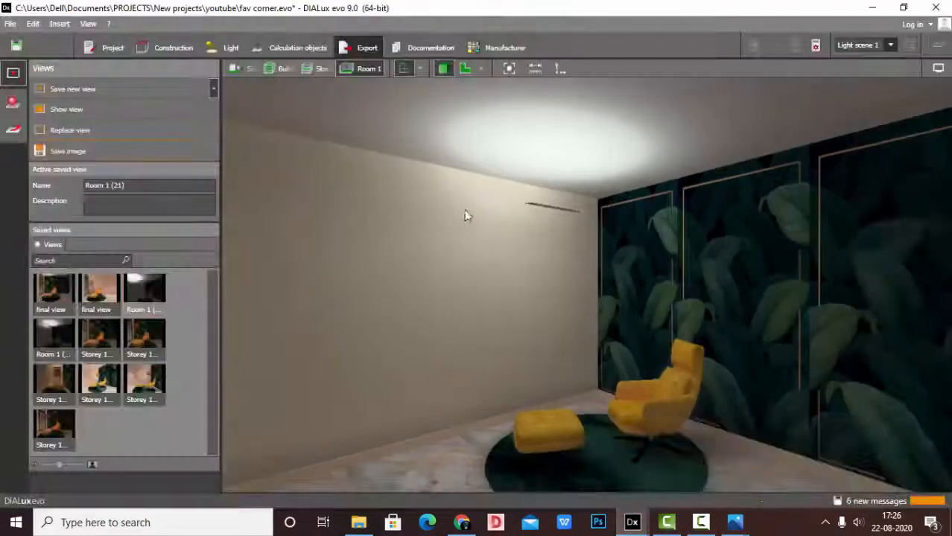
{"action": "left_click", "coordinate": [547, 207]}
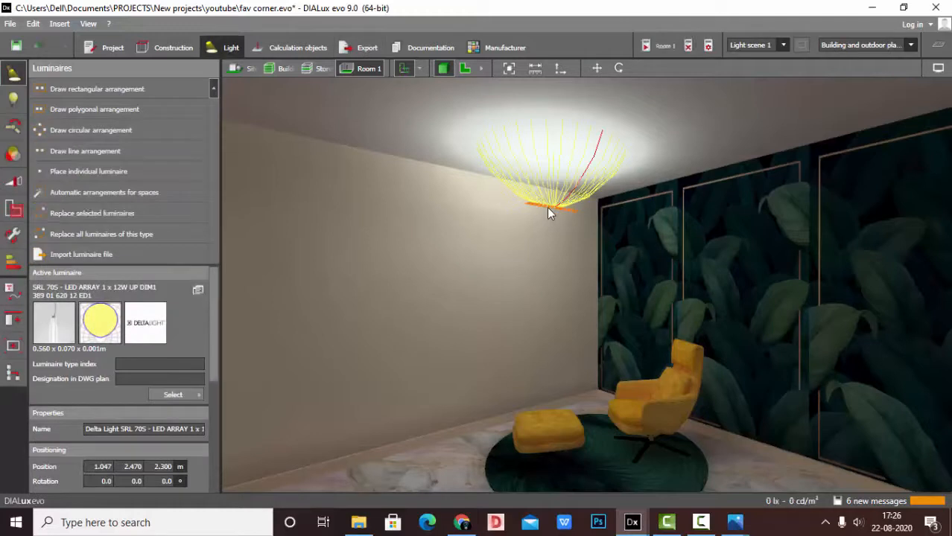
{"action": "left_click", "coordinate": [503, 281]}
{"action": "left_click", "coordinate": [708, 49]}
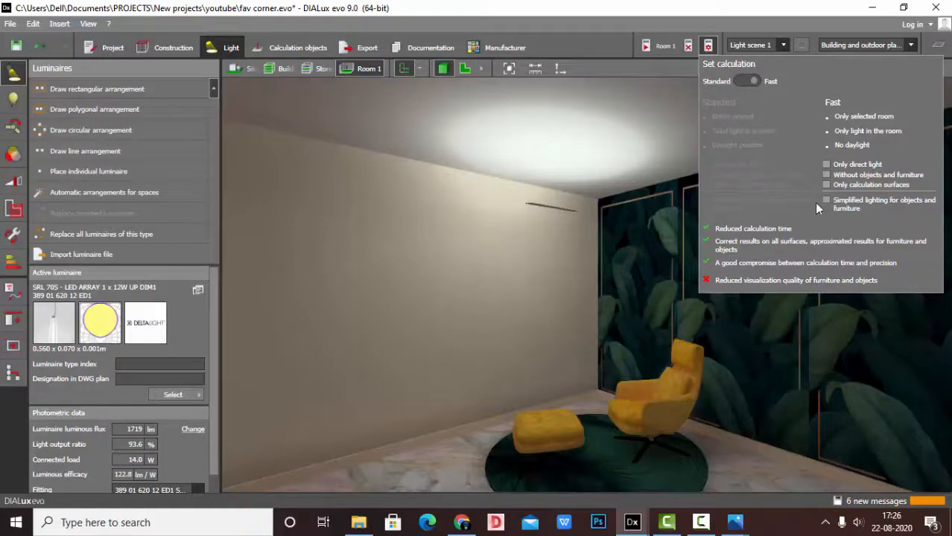
Switch to the post 1 project, examine the lit bedroom around the bed and chandelier, and decline saving the project
{"action": "mouse_move", "coordinate": [641, 530]}
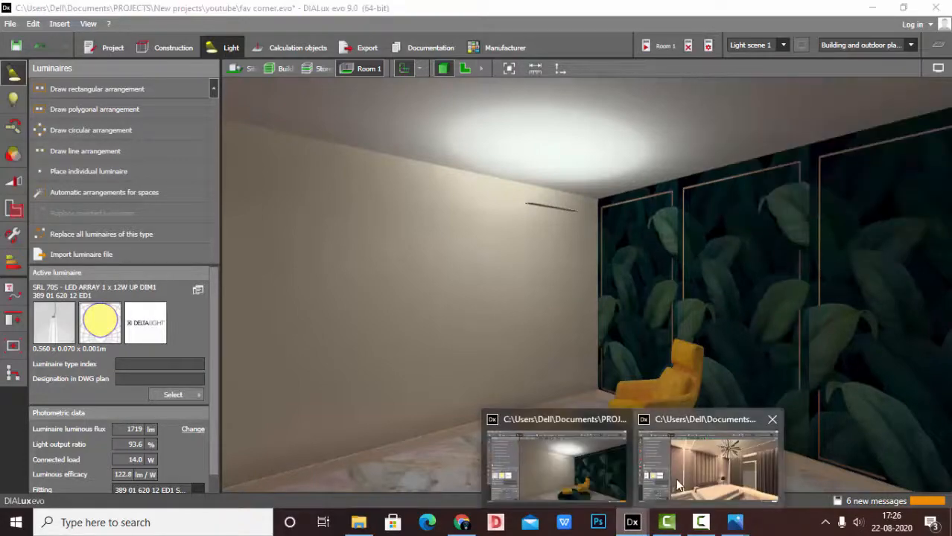
{"action": "left_click", "coordinate": [707, 461]}
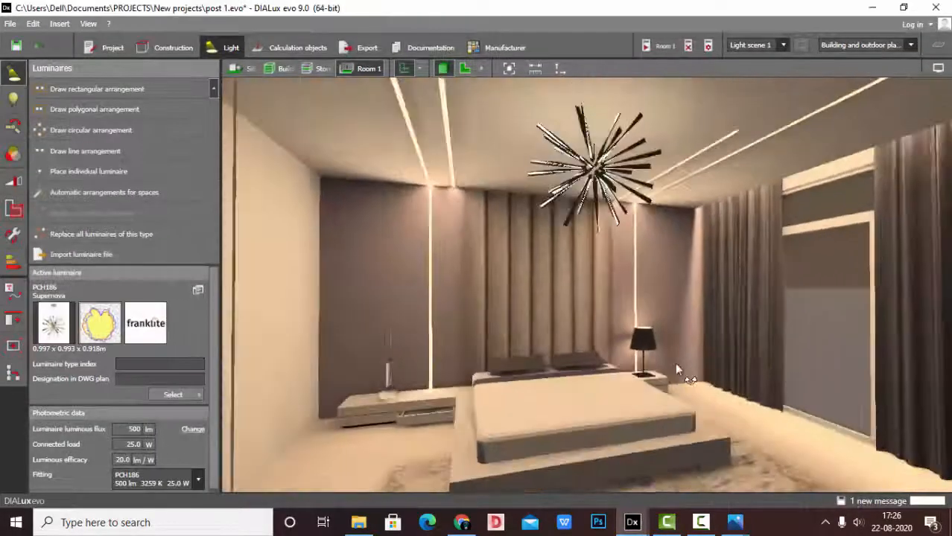
{"action": "right_click_drag", "start_coordinate": [676, 364], "coordinate": [667, 356]}
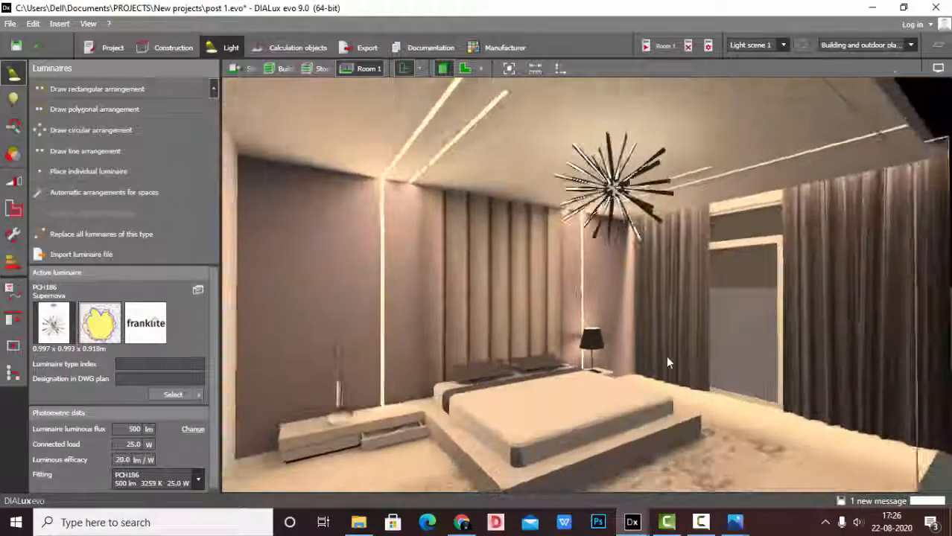
{"action": "scroll", "coordinate": [462, 346], "scroll_direction": "up", "scroll_amount": 2}
{"action": "right_click_drag", "start_coordinate": [463, 346], "coordinate": [497, 357]}
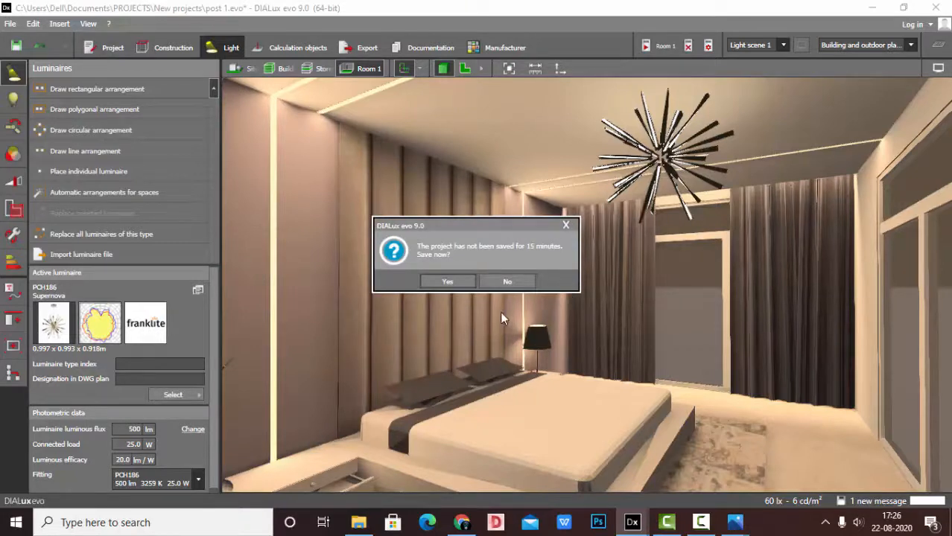
{"action": "left_click", "coordinate": [514, 280]}
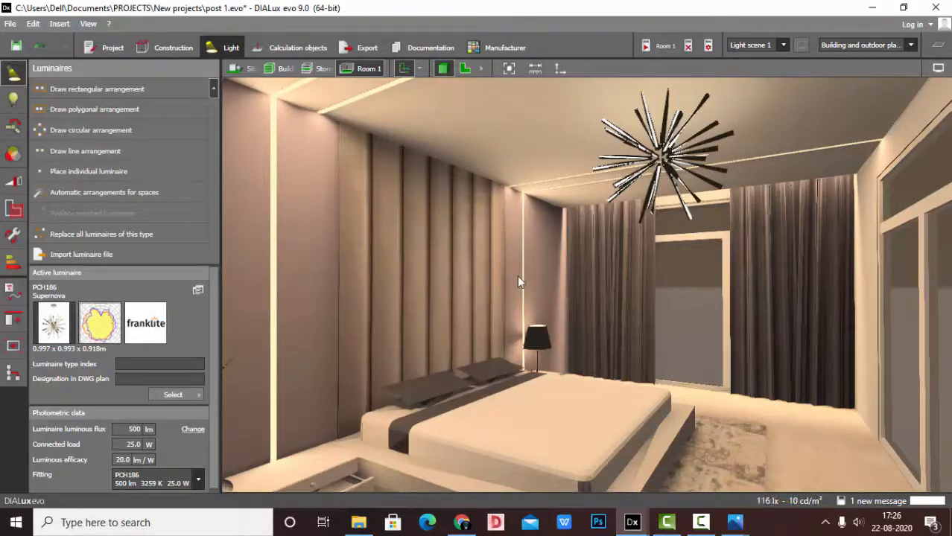